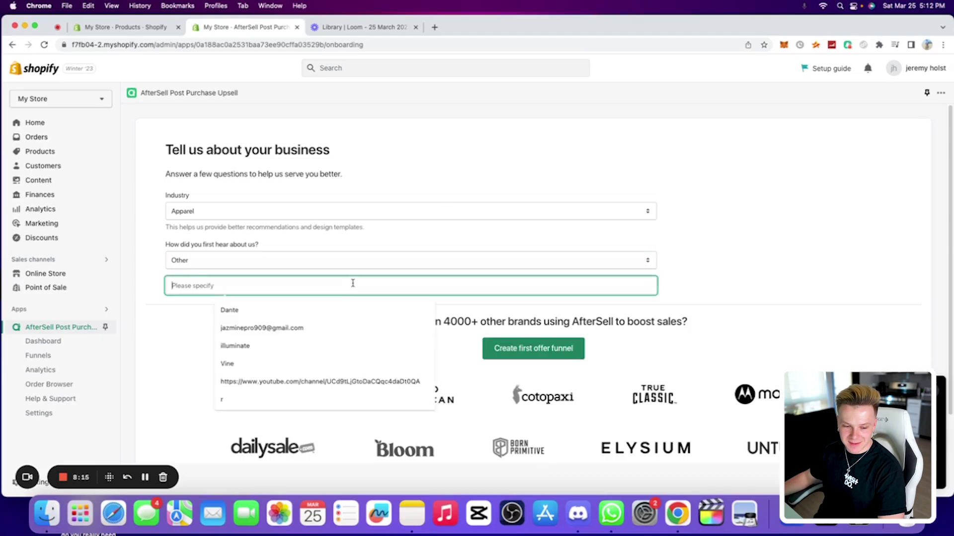
Enter the store owner's name and create the first offer funnel to finish onboarding.
{"action": "type", "text": "jeremy ray hols"}
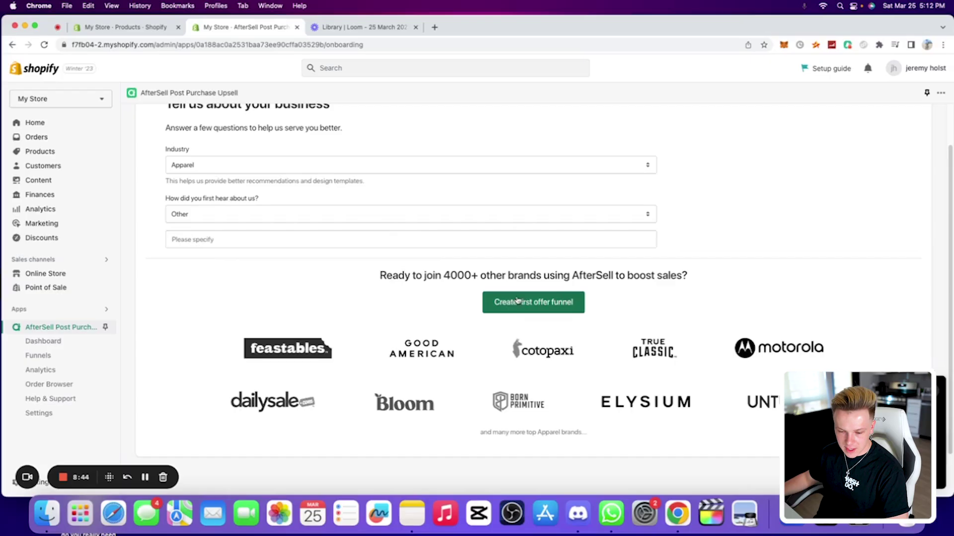
{"action": "scroll", "coordinate": [547, 322], "scroll_direction": "up", "scroll_amount": 1}
{"action": "left_click", "coordinate": [547, 317]}
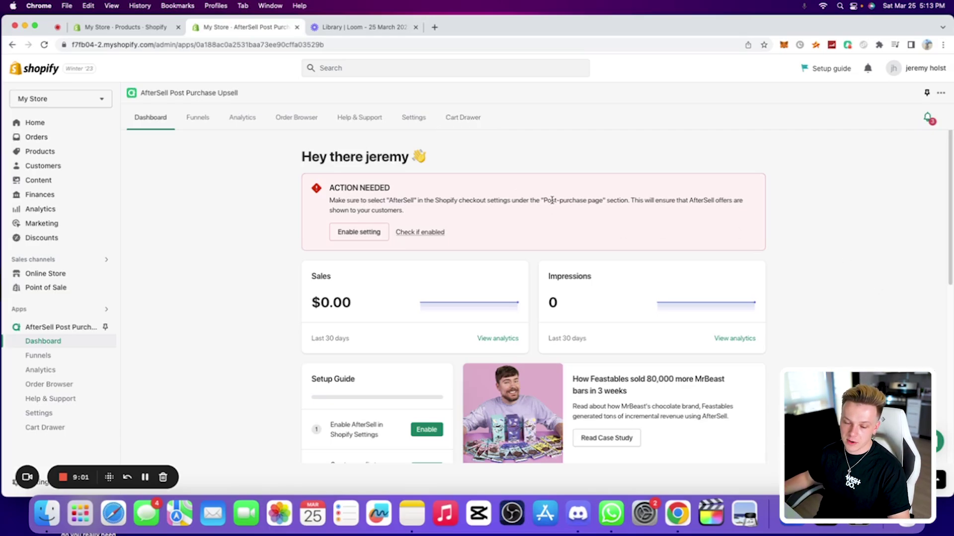
Select AfterSell Post Purchase Upsell as the checkout's post-purchase page app and save.
{"action": "left_click", "coordinate": [343, 237]}
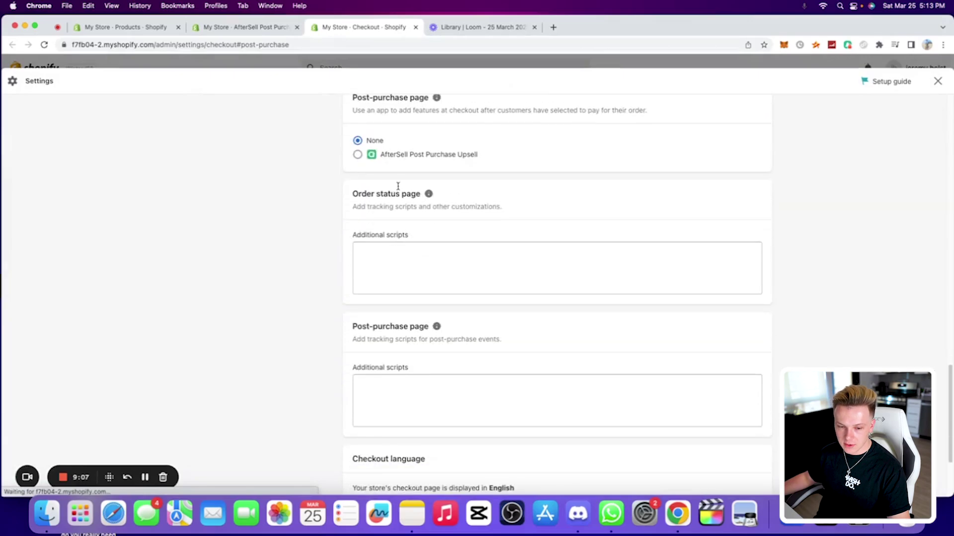
{"action": "left_click", "coordinate": [358, 155]}
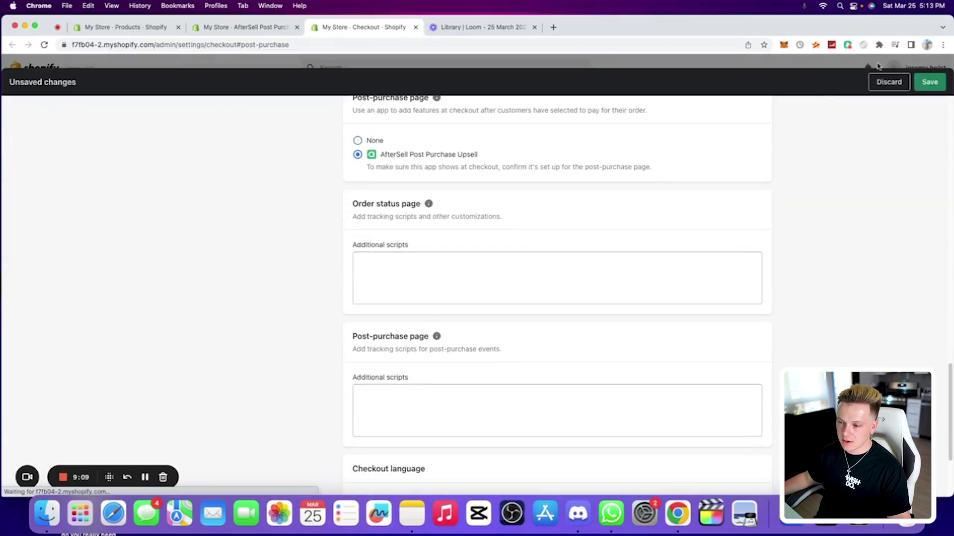
{"action": "left_click", "coordinate": [929, 82]}
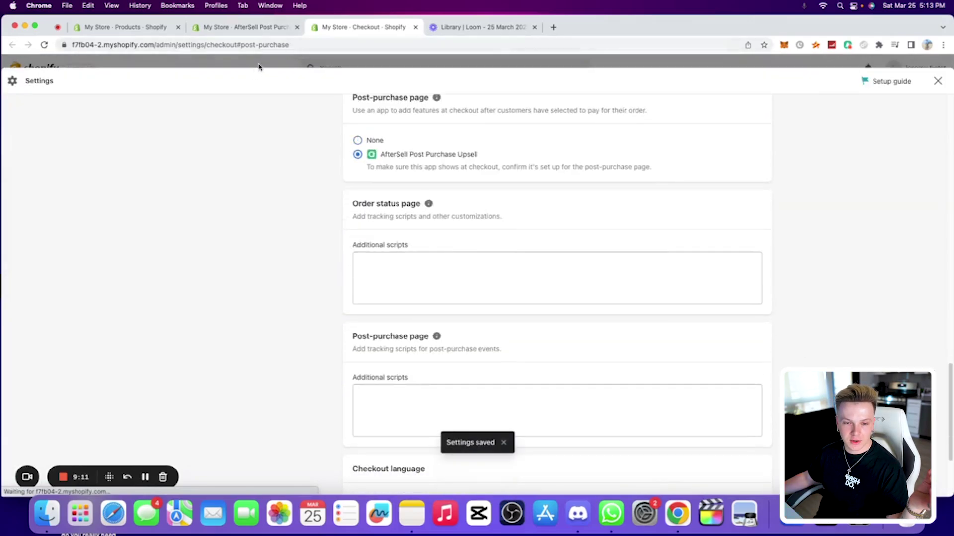
Close the duplicate checkout settings and return to the AfterSell dashboard.
{"action": "left_click", "coordinate": [243, 27]}
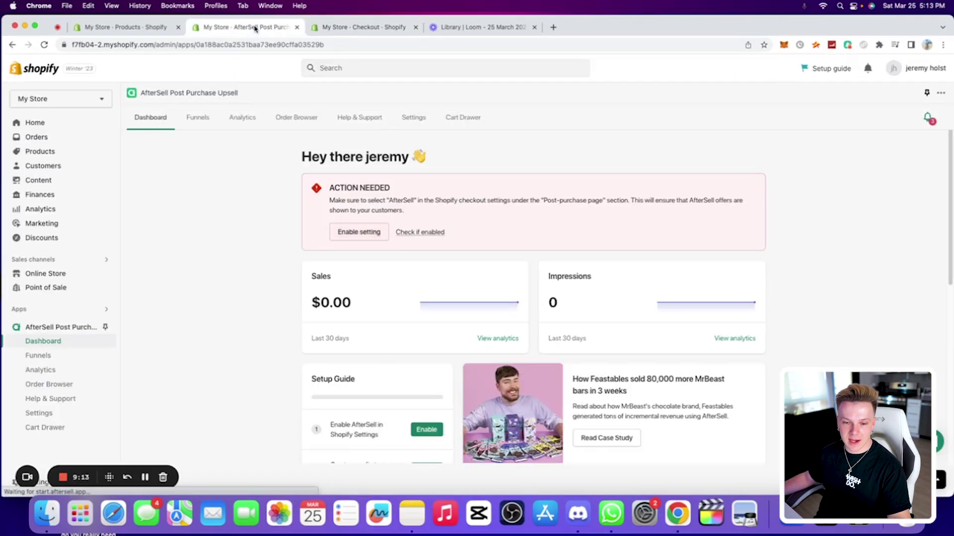
{"action": "left_click", "coordinate": [348, 232]}
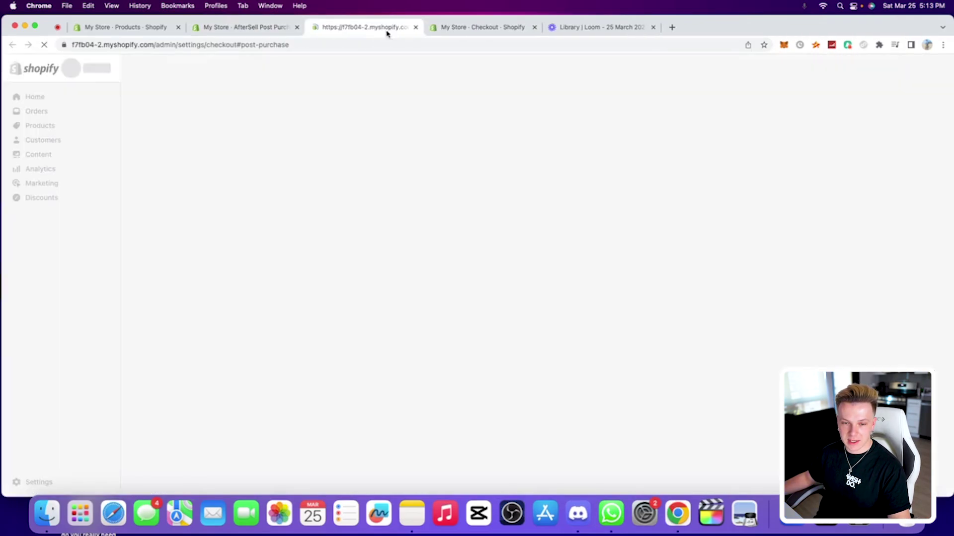
{"action": "left_click", "coordinate": [535, 27]}
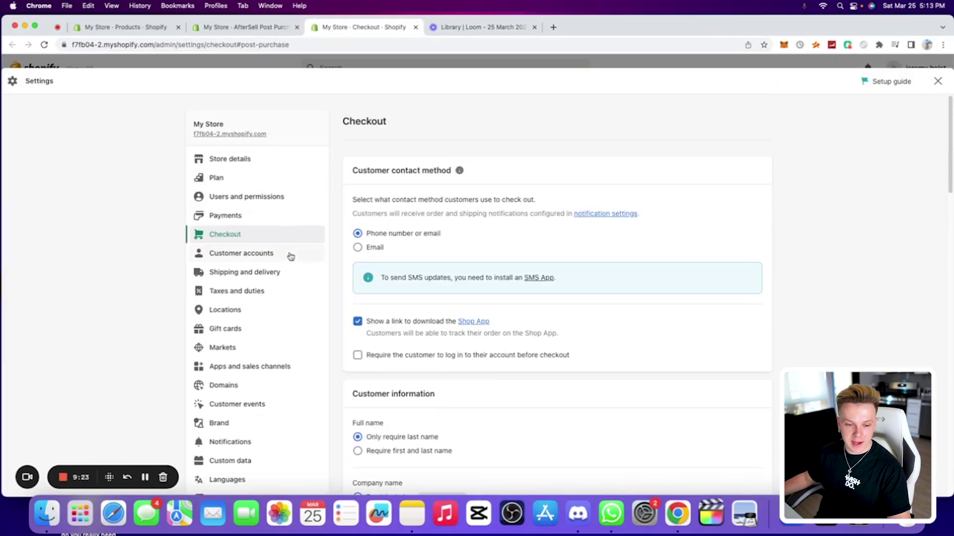
{"action": "left_click", "coordinate": [419, 56]}
{"action": "left_click", "coordinate": [14, 483]}
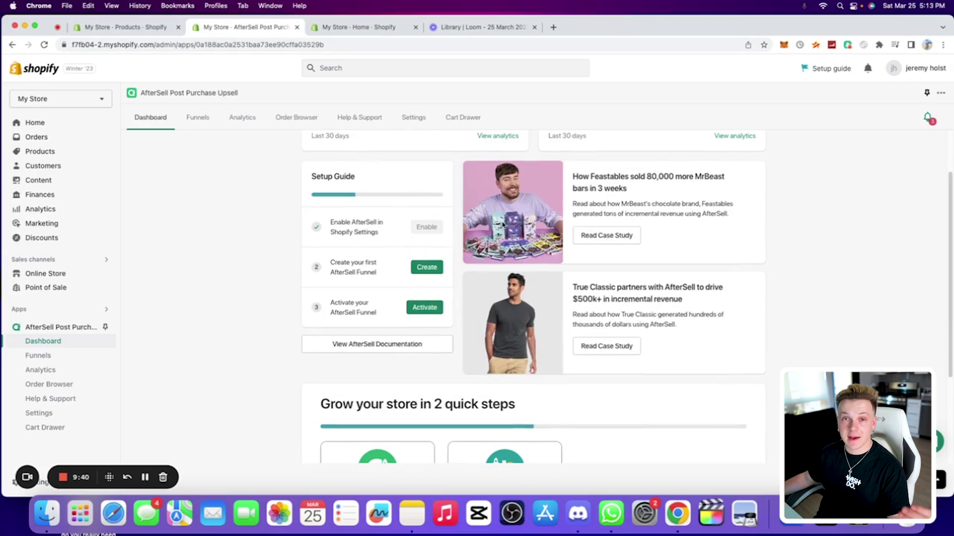
Create a funnel named 'Jeremy Funnel' on the Apparel Upsell Machine template.
{"action": "left_click", "coordinate": [426, 268]}
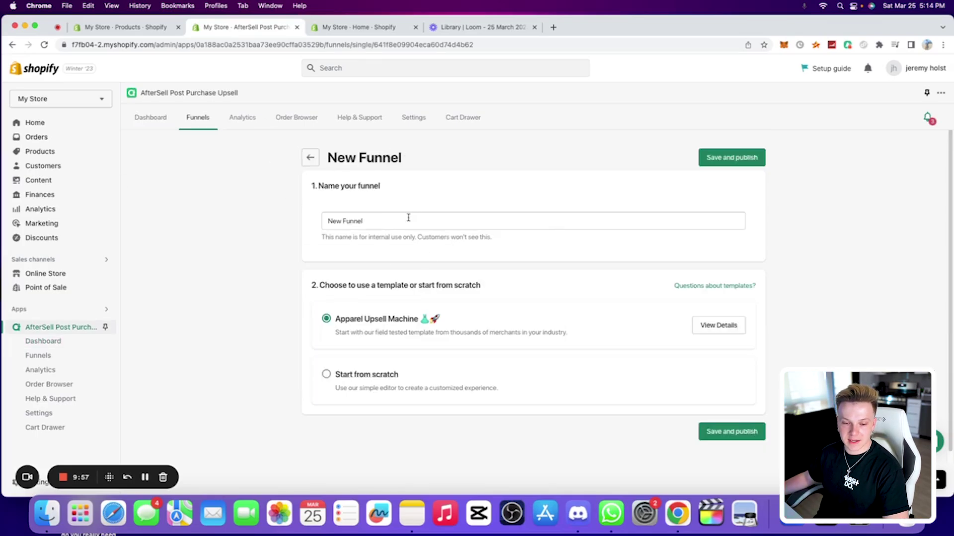
{"action": "triple_click", "coordinate": [375, 221]}
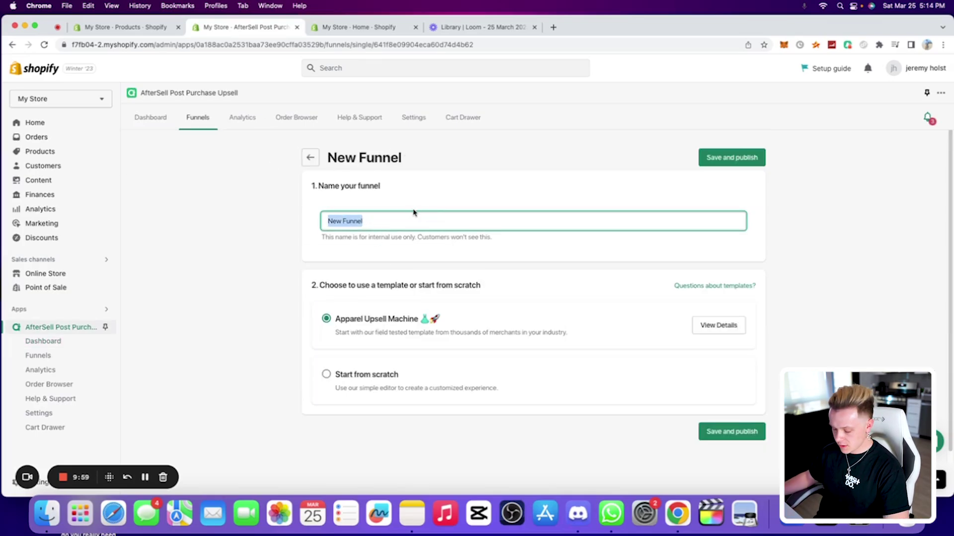
{"action": "type", "text": "Jeremy "}
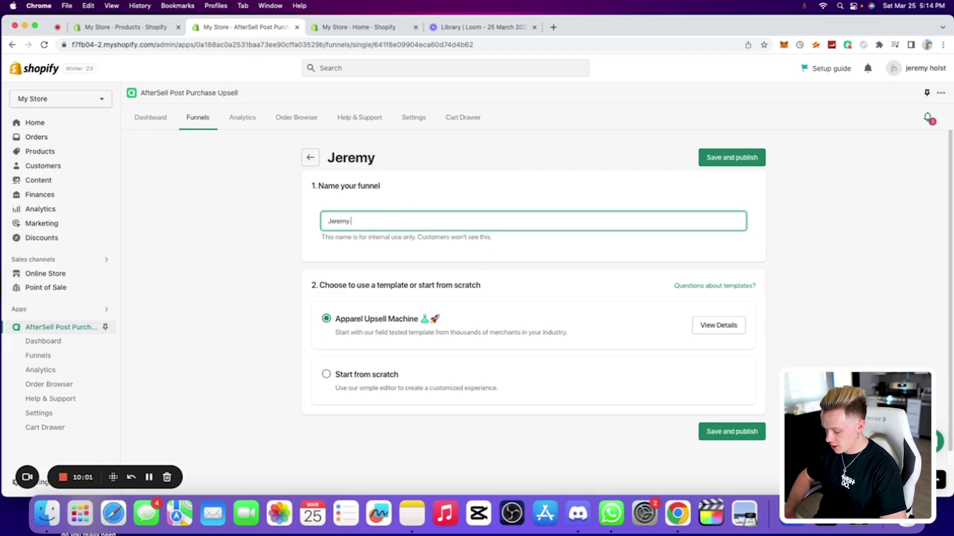
{"action": "type", "text": "Funnel"}
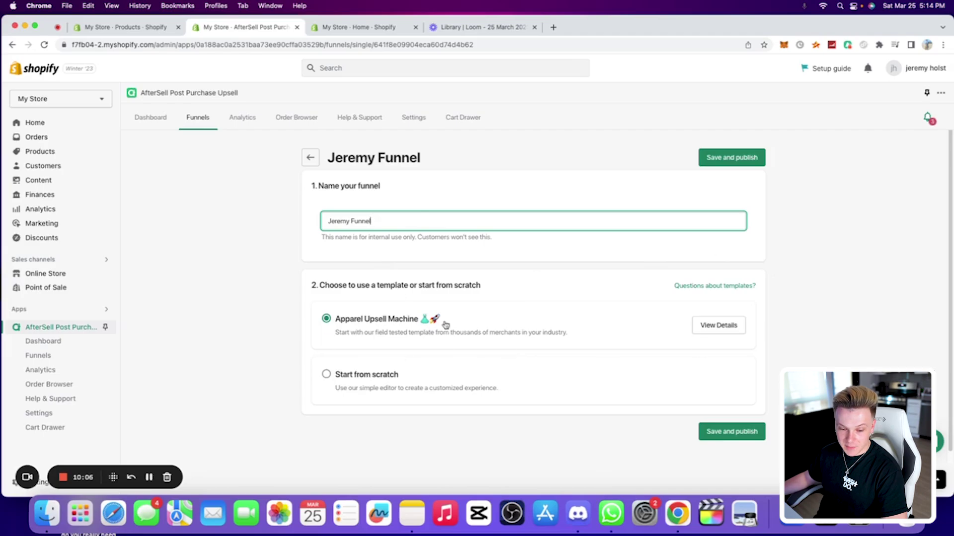
{"action": "left_click", "coordinate": [389, 339]}
{"action": "triple_click", "coordinate": [442, 328]}
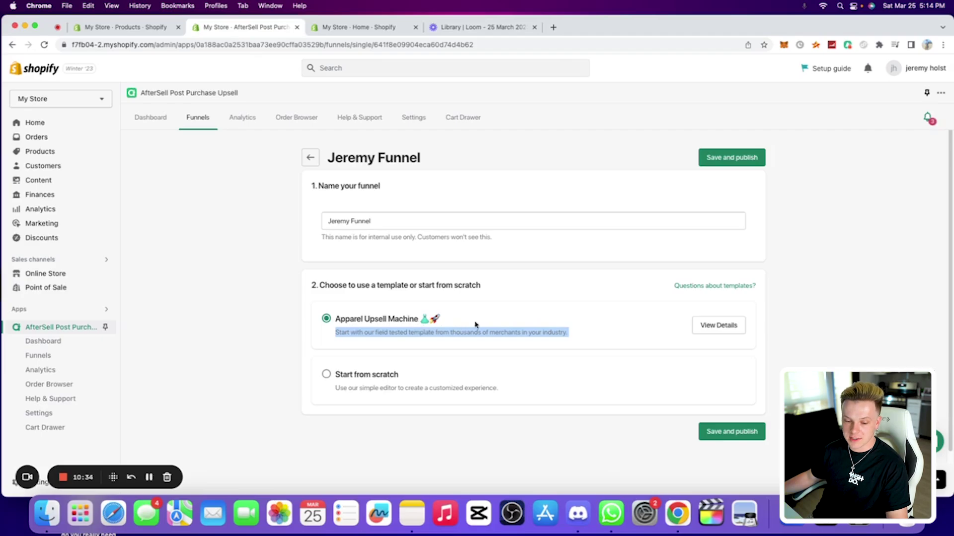
Publish the Apparel Upsell Machine funnel with MAX DISCOUNT kept at 30%.
{"action": "left_click", "coordinate": [745, 432]}
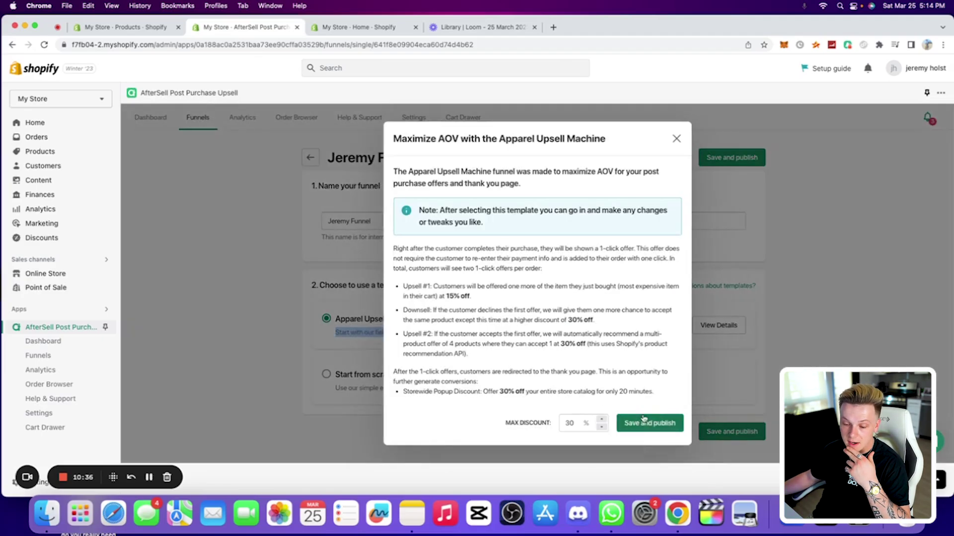
{"action": "left_click", "coordinate": [570, 424]}
{"action": "double_click", "coordinate": [570, 423]}
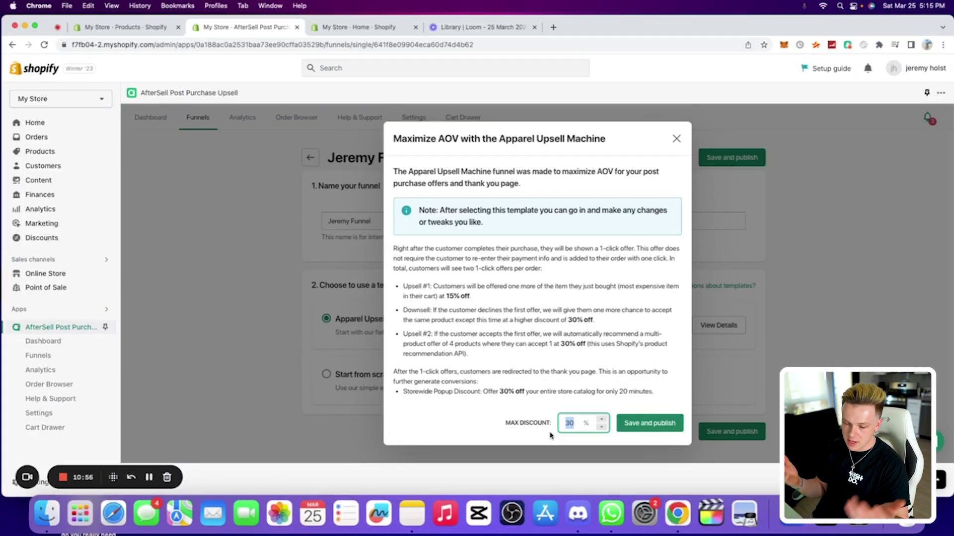
{"action": "left_click", "coordinate": [649, 417]}
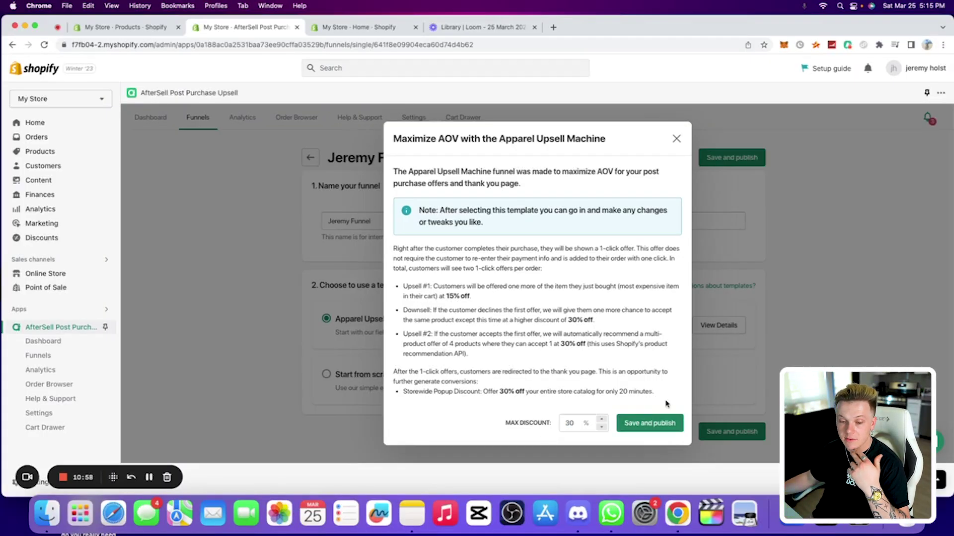
{"action": "left_click", "coordinate": [641, 424]}
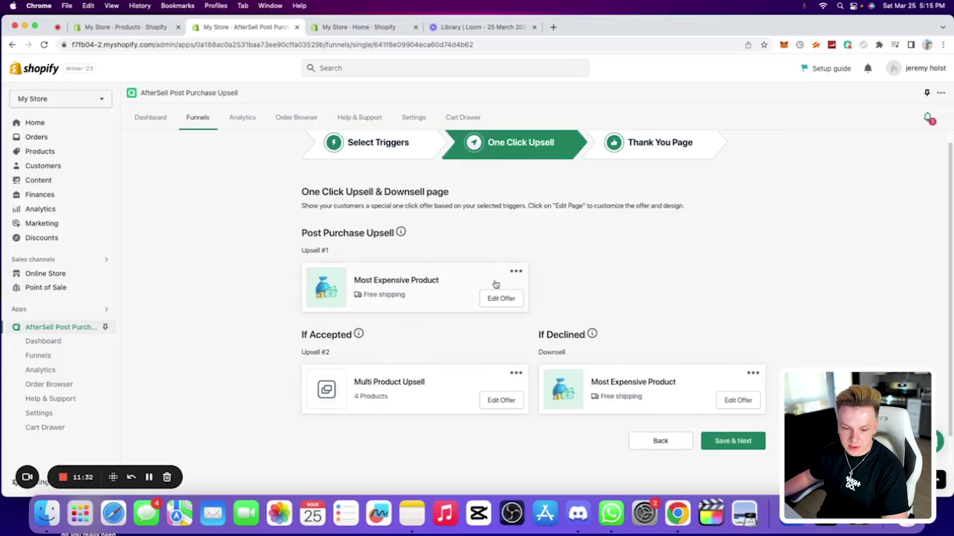
Open the Upsell #1 offer editor and review its headline, countdown timer and product widgets.
{"action": "left_click", "coordinate": [501, 302]}
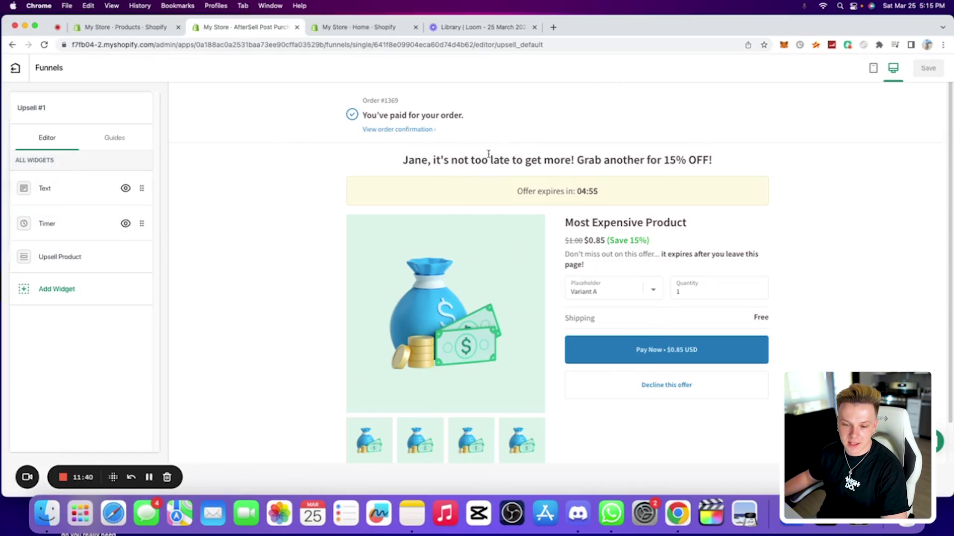
{"action": "left_click", "coordinate": [64, 189]}
{"action": "scroll", "coordinate": [113, 208], "scroll_direction": "down", "scroll_amount": 5}
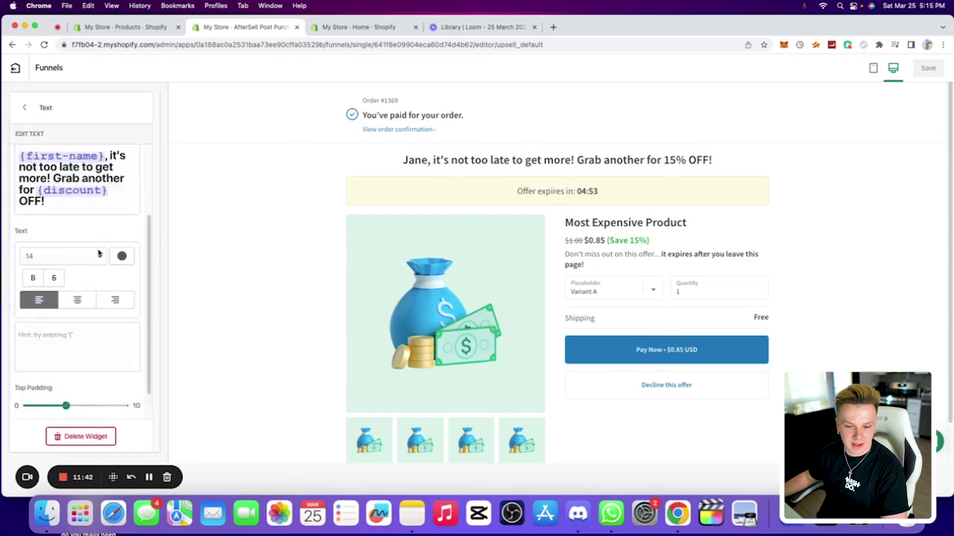
{"action": "left_click_drag", "start_coordinate": [575, 191], "coordinate": [607, 193]}
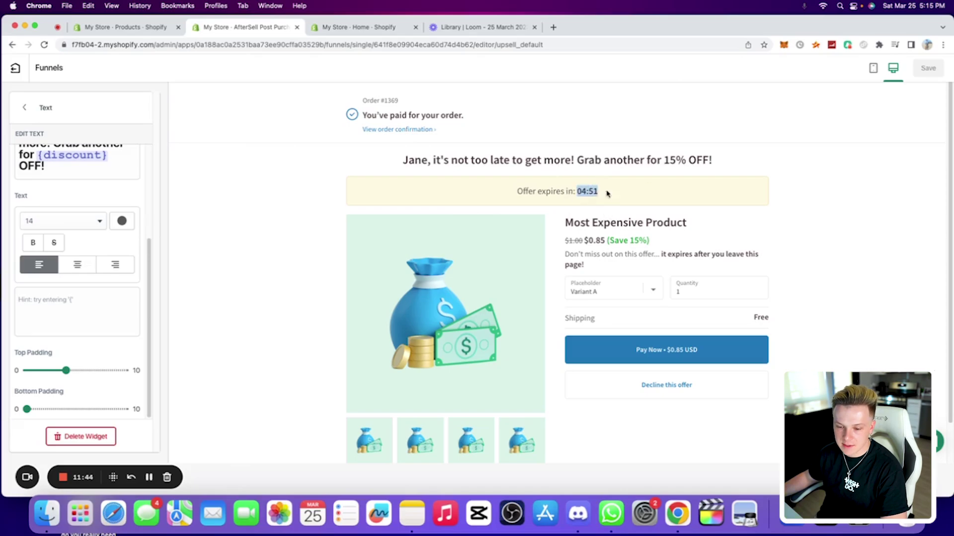
{"action": "left_click_drag", "start_coordinate": [655, 215], "coordinate": [72, 255]}
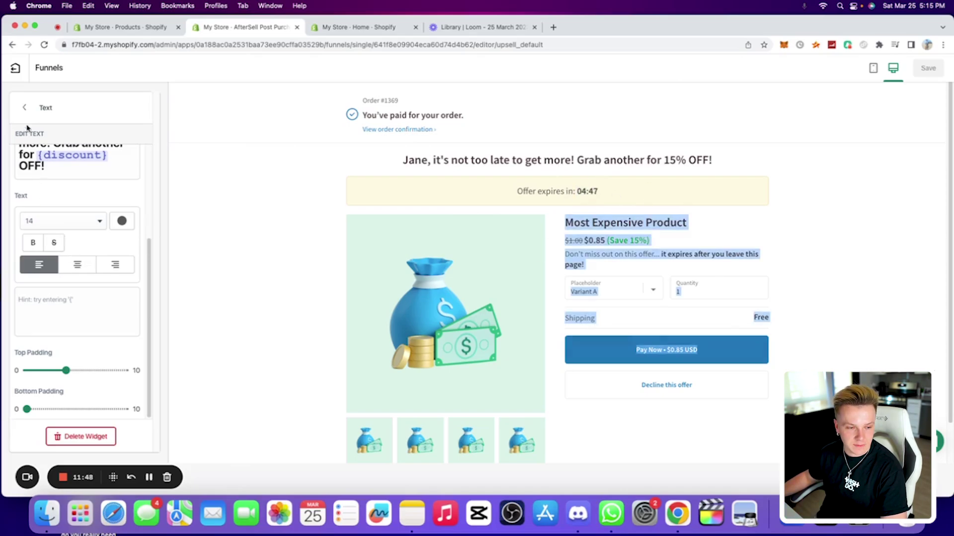
Change the upsell product to the specific product T Shirt, now $17.00 at 15% off.
{"action": "left_click", "coordinate": [25, 108]}
{"action": "left_click", "coordinate": [96, 251]}
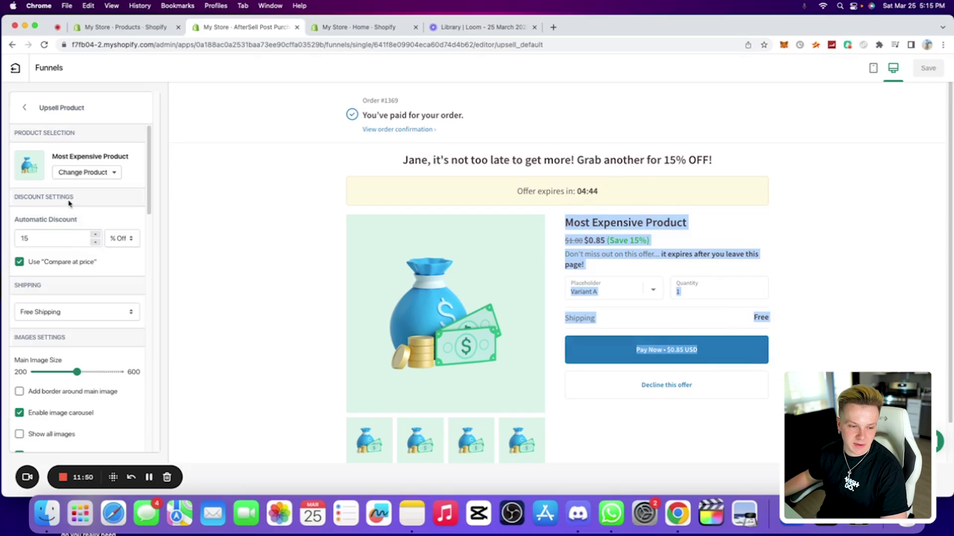
{"action": "left_click", "coordinate": [81, 171]}
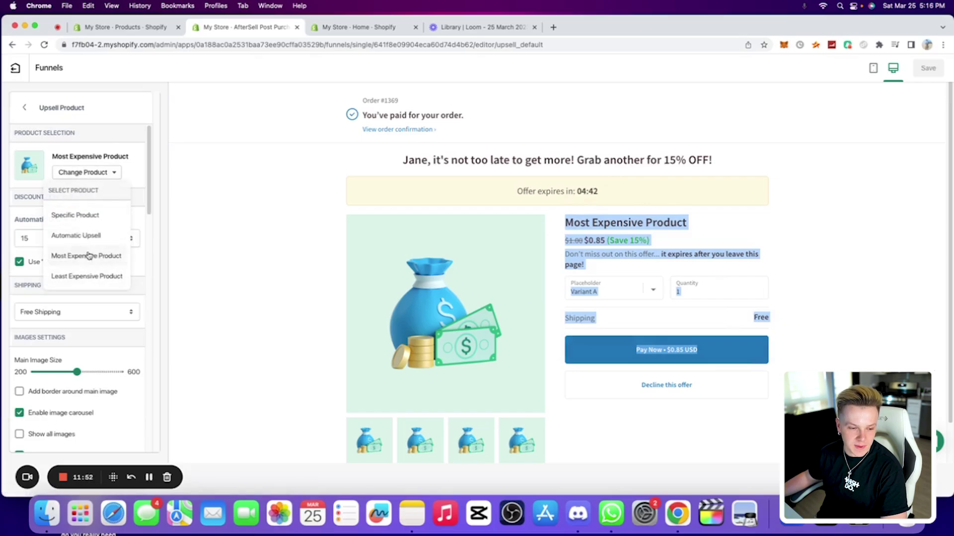
{"action": "left_click", "coordinate": [92, 215]}
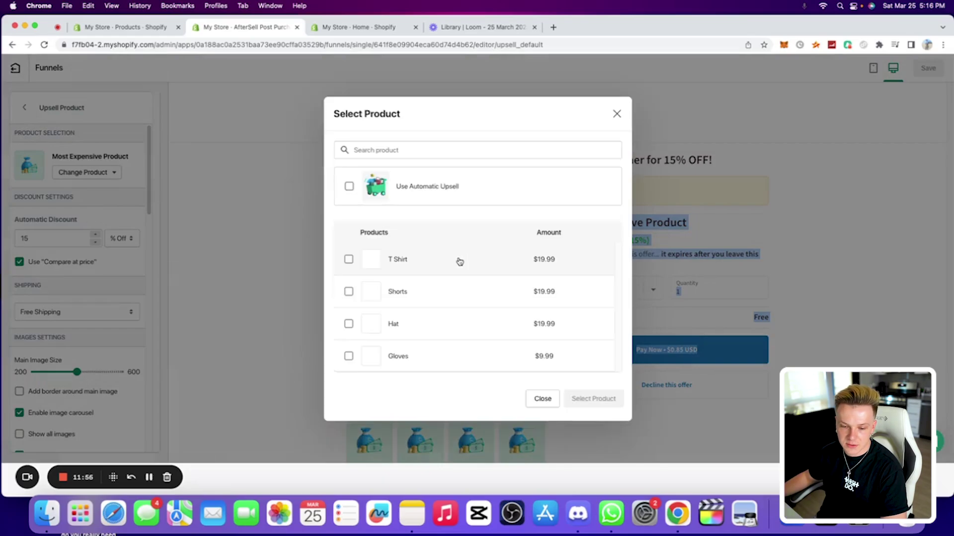
{"action": "left_click", "coordinate": [432, 262]}
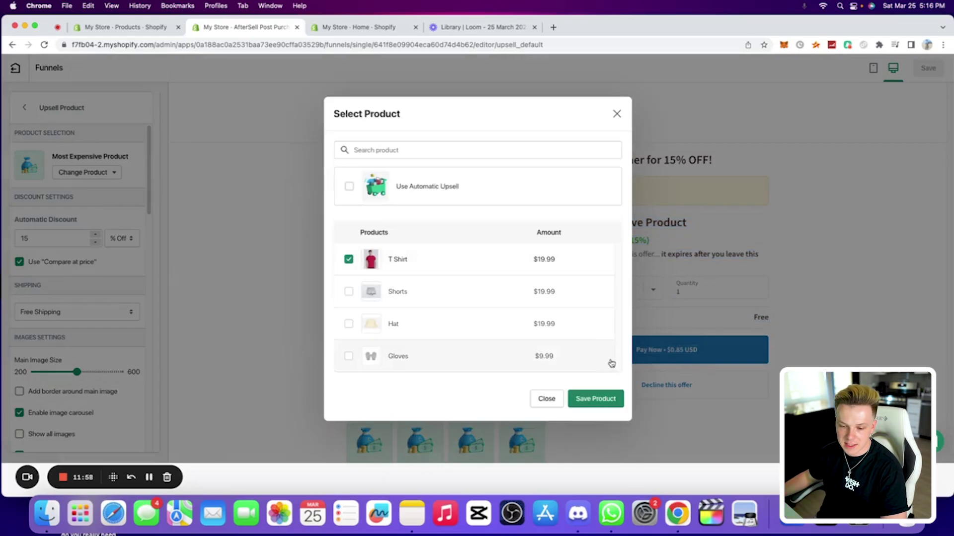
{"action": "left_click", "coordinate": [596, 398]}
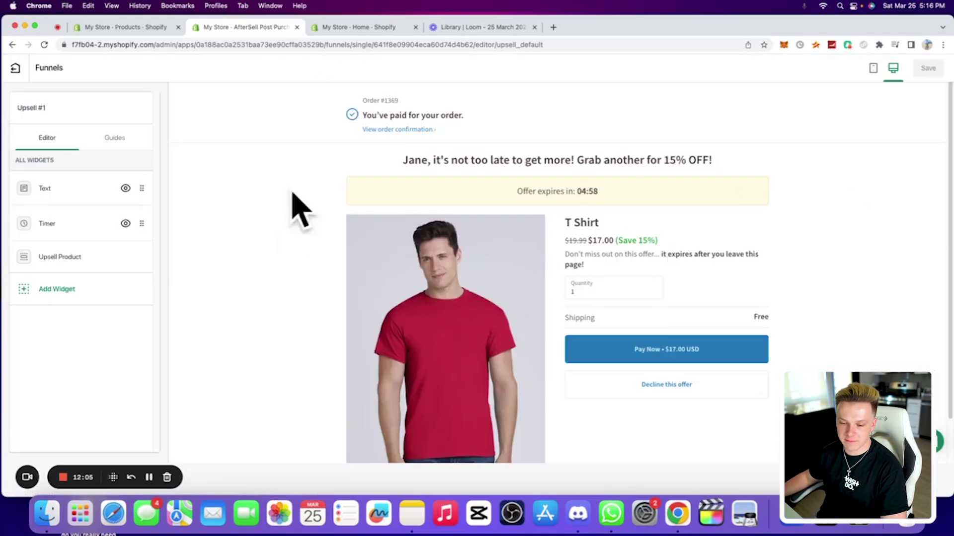
{"action": "scroll", "coordinate": [643, 314], "scroll_direction": "down", "scroll_amount": 2}
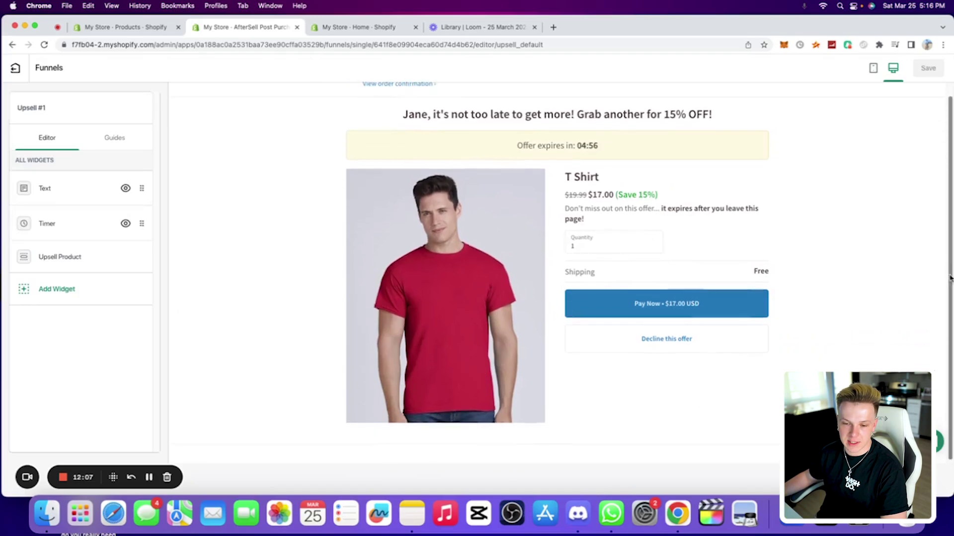
{"action": "scroll", "coordinate": [753, 243], "scroll_direction": "up", "scroll_amount": 2}
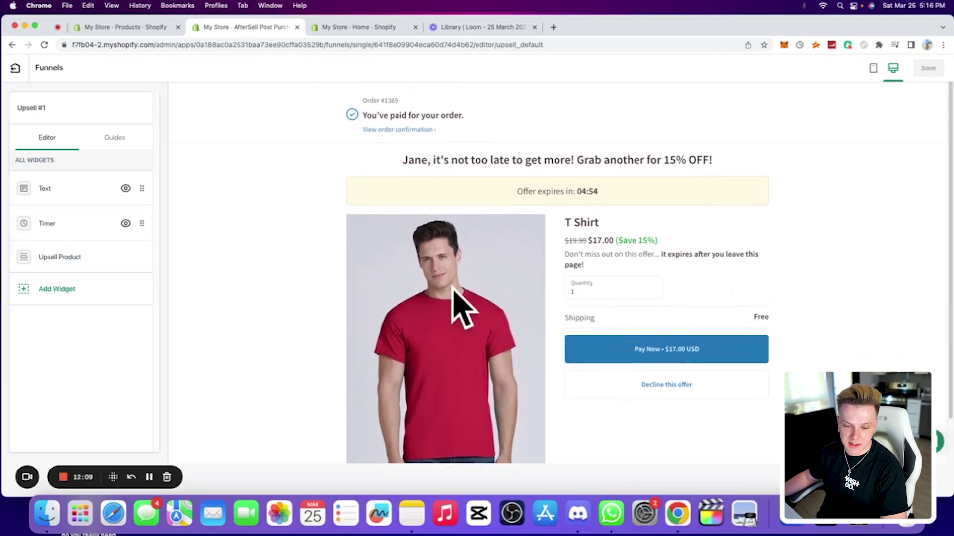
Lower the Offer Ends Timer from 5 to 3 minutes and save the funnel.
{"action": "left_click", "coordinate": [60, 224]}
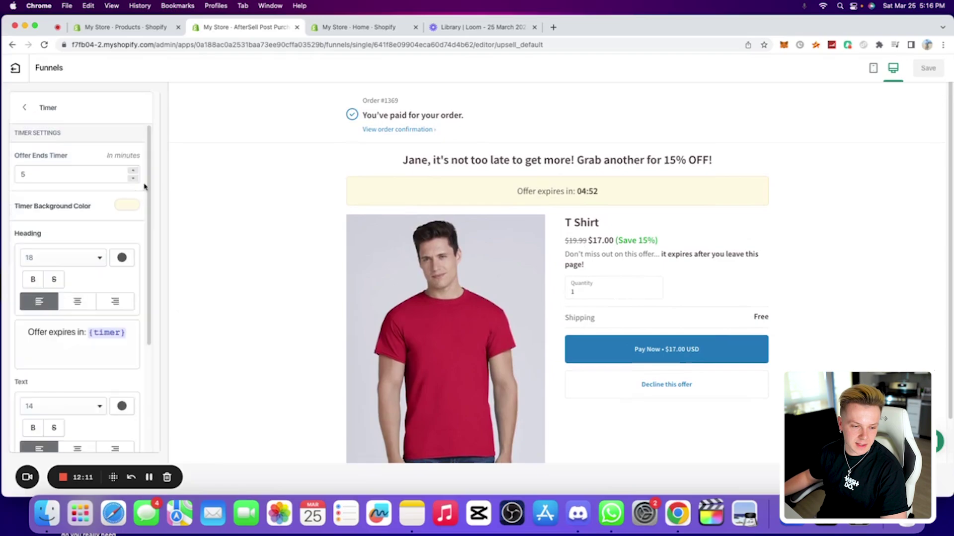
{"action": "scroll", "coordinate": [54, 271], "scroll_direction": "down", "scroll_amount": 3}
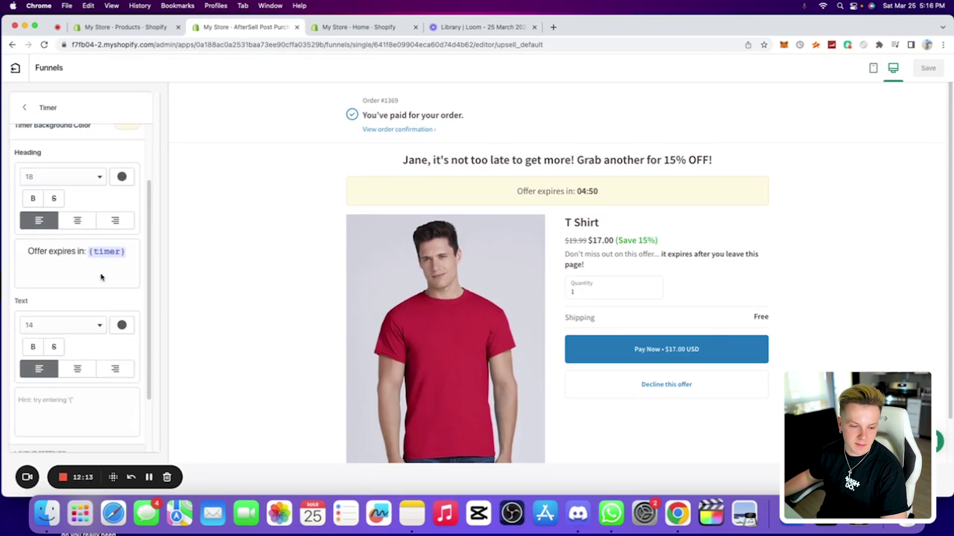
{"action": "scroll", "coordinate": [101, 273], "scroll_direction": "up", "scroll_amount": 3}
{"action": "left_click", "coordinate": [96, 173]}
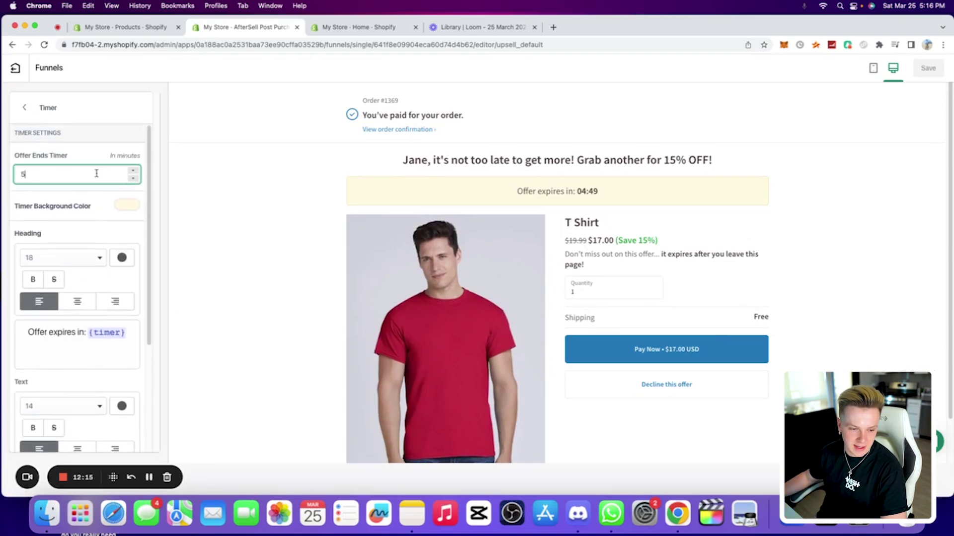
{"action": "left_click", "coordinate": [133, 180]}
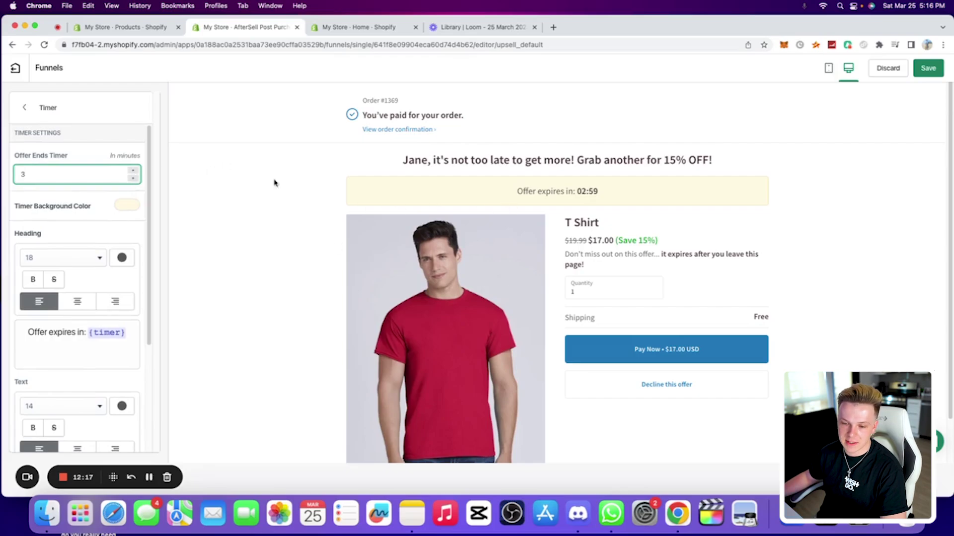
{"action": "left_click", "coordinate": [922, 69]}
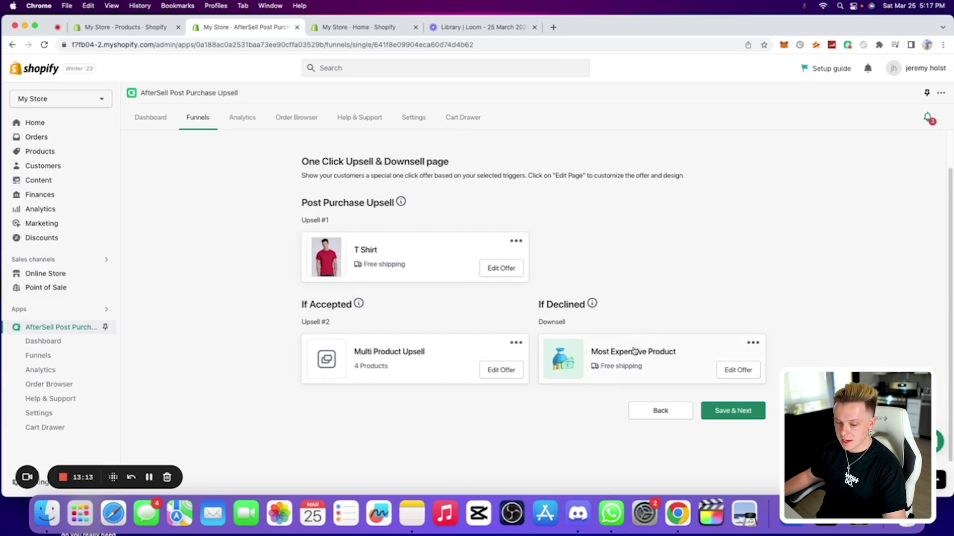
Open Upsell #2, the Multi Product Upsell under If Accepted, in the editor.
{"action": "left_click", "coordinate": [489, 371]}
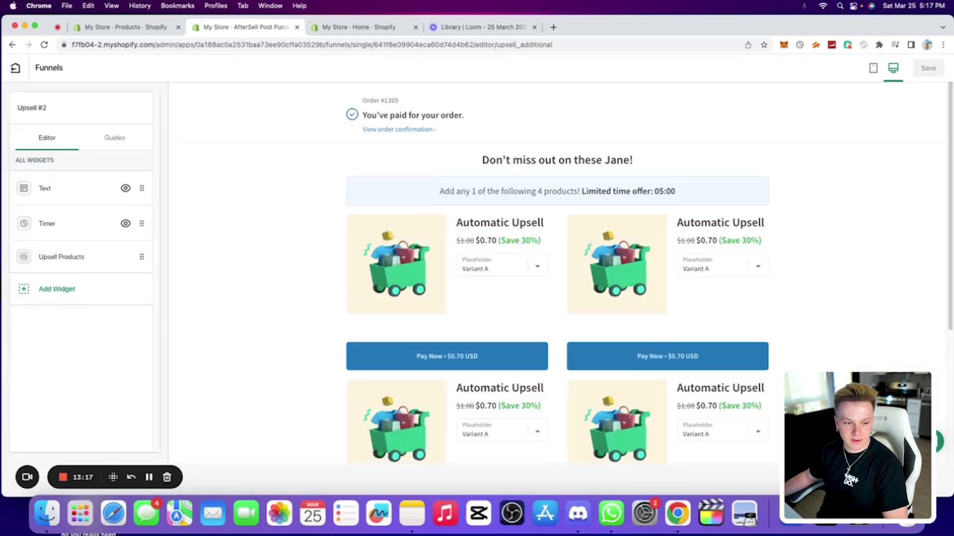
{"action": "scroll", "coordinate": [669, 246], "scroll_direction": "down", "scroll_amount": 4}
{"action": "scroll", "coordinate": [654, 189], "scroll_direction": "up", "scroll_amount": 4}
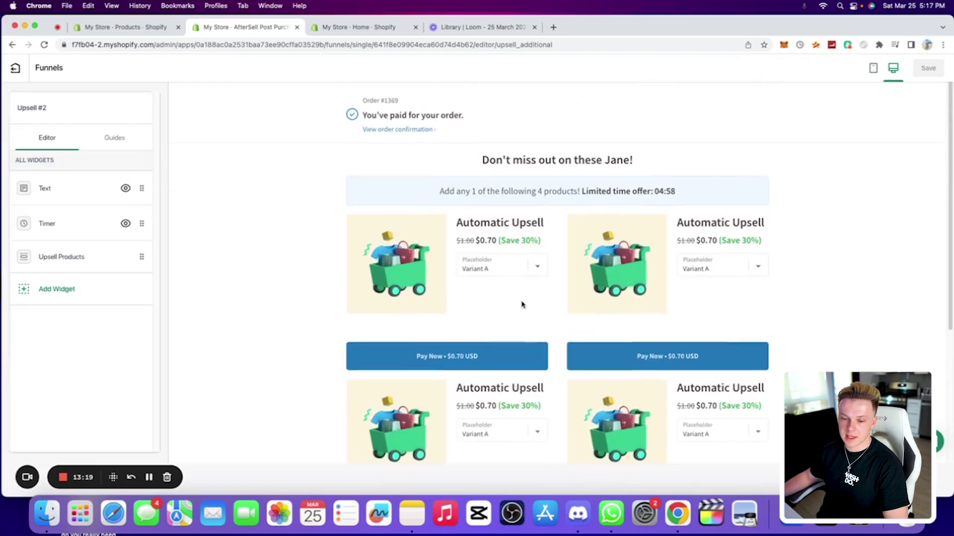
Switch the Upsell #2 preview to mobile layout and scroll through the offer page.
{"action": "left_click", "coordinate": [872, 68]}
{"action": "scroll", "coordinate": [553, 300], "scroll_direction": "down", "scroll_amount": 3}
{"action": "scroll", "coordinate": [568, 295], "scroll_direction": "down", "scroll_amount": 3}
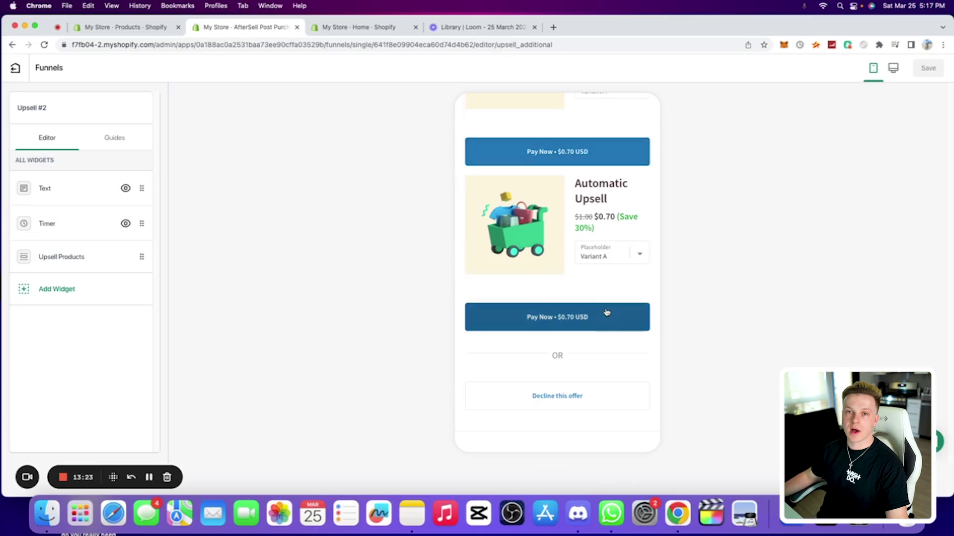
{"action": "scroll", "coordinate": [606, 313], "scroll_direction": "up", "scroll_amount": 8}
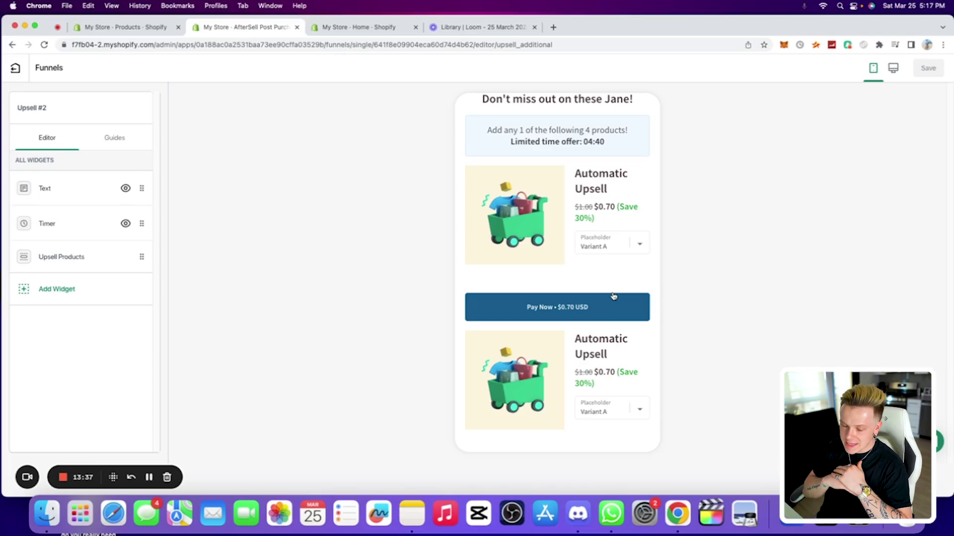
{"action": "scroll", "coordinate": [596, 128], "scroll_direction": "up", "scroll_amount": 2}
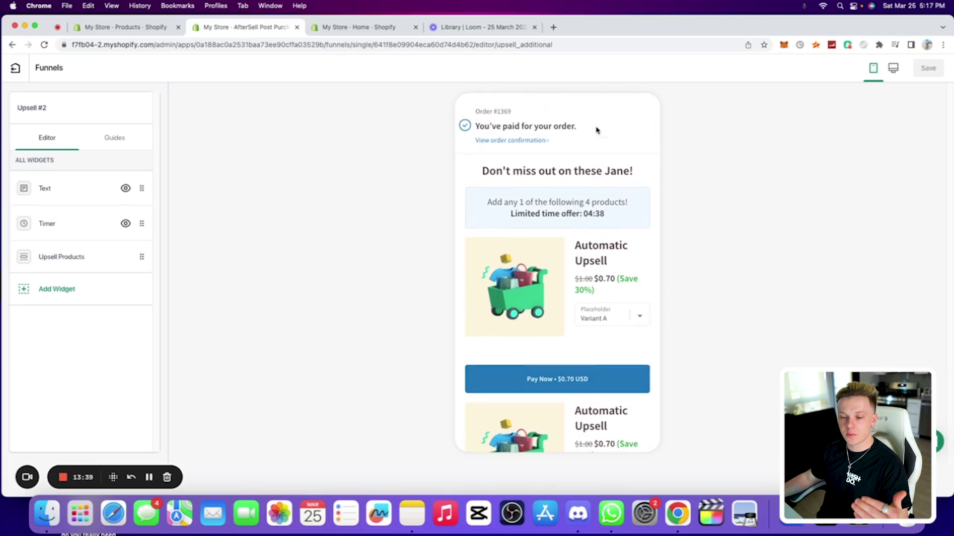
{"action": "scroll", "coordinate": [544, 197], "scroll_direction": "down", "scroll_amount": 2}
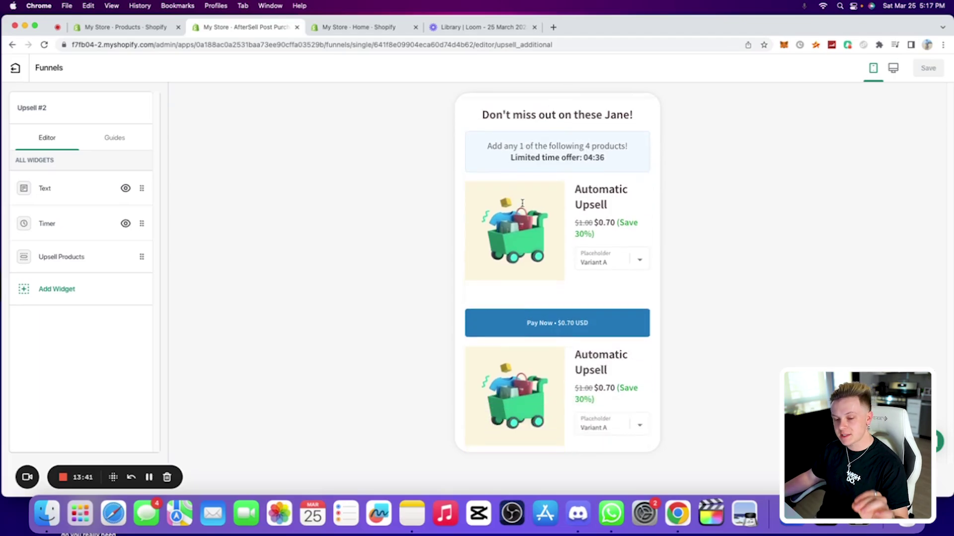
{"action": "scroll", "coordinate": [524, 202], "scroll_direction": "up", "scroll_amount": 2}
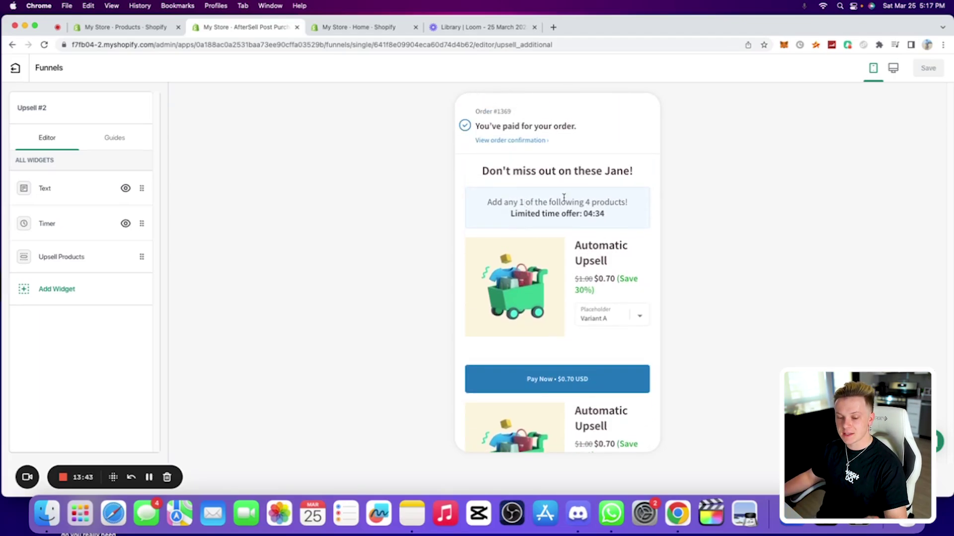
{"action": "scroll", "coordinate": [563, 198], "scroll_direction": "down", "scroll_amount": 5}
{"action": "scroll", "coordinate": [566, 190], "scroll_direction": "up", "scroll_amount": 5}
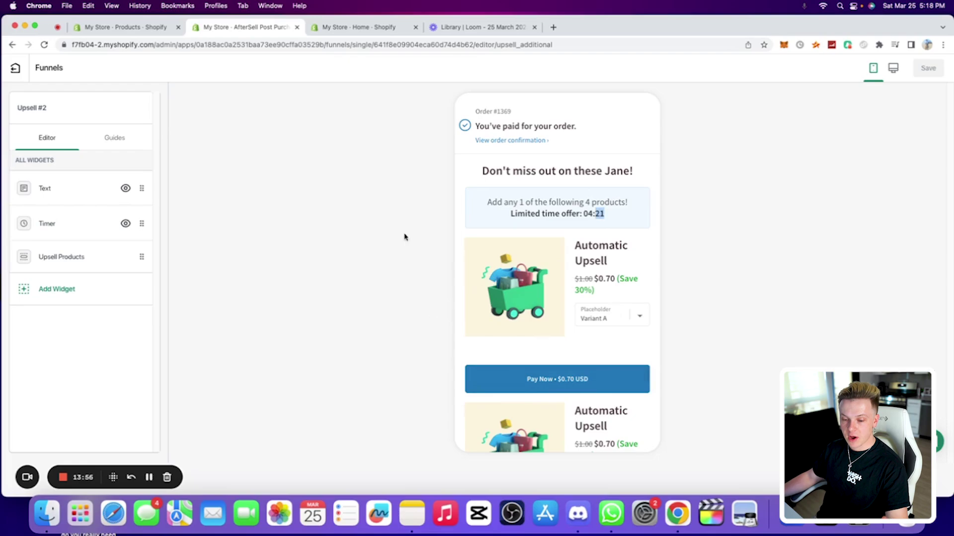
Highlight the order header and products, then capture a region screenshot of the mobile preview.
{"action": "left_click_drag", "start_coordinate": [372, 147], "coordinate": [648, 370]}
{"action": "left_click_drag", "start_coordinate": [648, 443], "coordinate": [574, 395]}
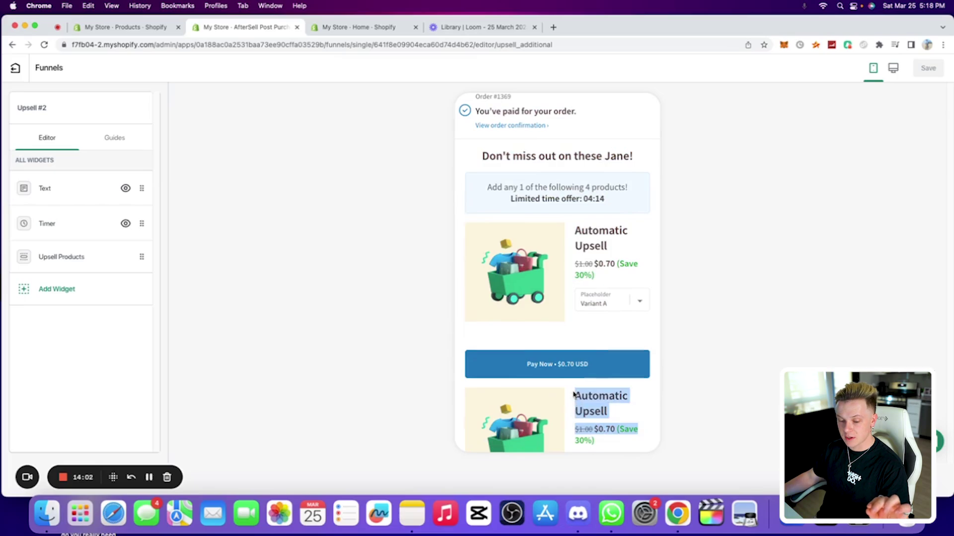
{"action": "scroll", "coordinate": [574, 395], "scroll_direction": "up", "scroll_amount": 1}
{"action": "left_click", "coordinate": [467, 401]}
{"action": "left_click_drag", "start_coordinate": [453, 402], "coordinate": [576, 400]}
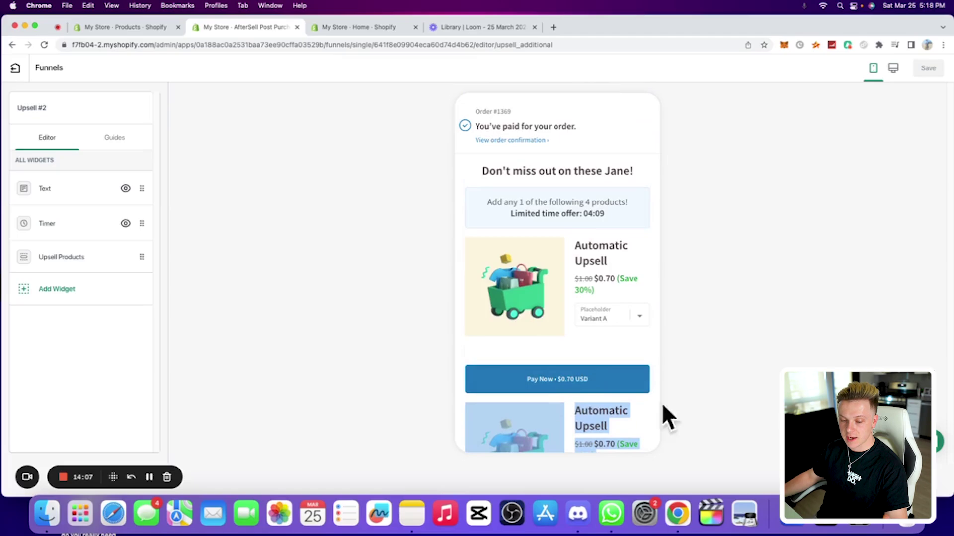
{"action": "scroll", "coordinate": [536, 309], "scroll_direction": "down", "scroll_amount": 10}
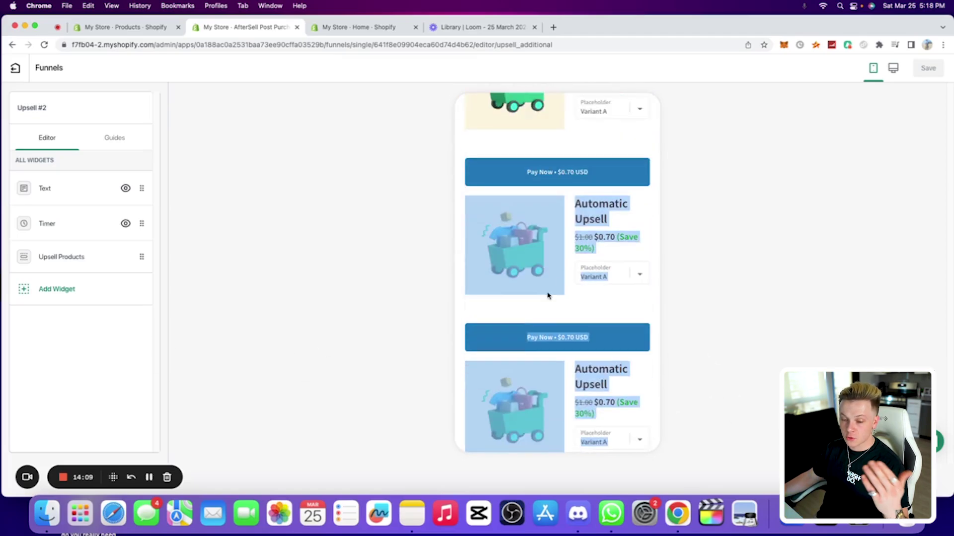
{"action": "scroll", "coordinate": [561, 281], "scroll_direction": "up", "scroll_amount": 10}
{"action": "left_click", "coordinate": [602, 331]}
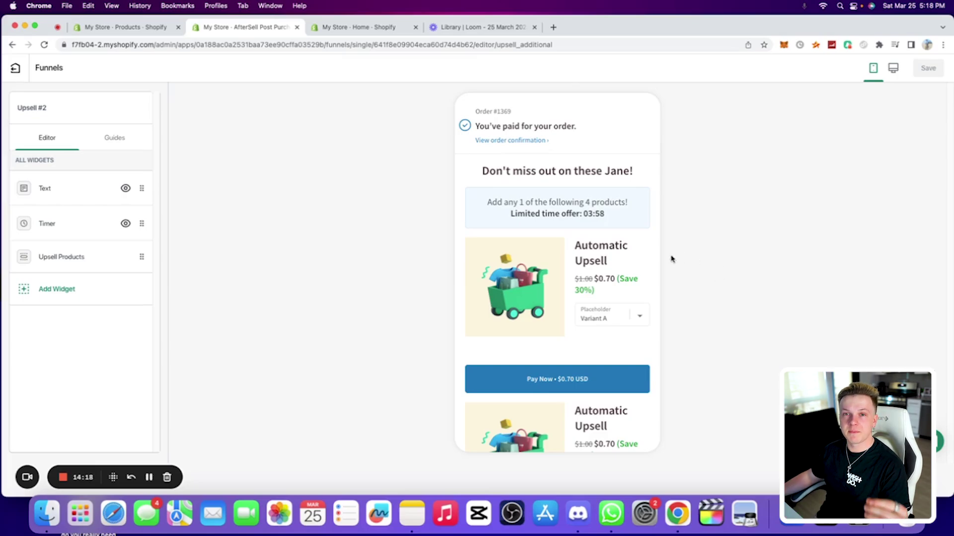
{"action": "scroll", "coordinate": [551, 293], "scroll_direction": "down", "scroll_amount": 5}
{"action": "scroll", "coordinate": [586, 298], "scroll_direction": "up", "scroll_amount": 5}
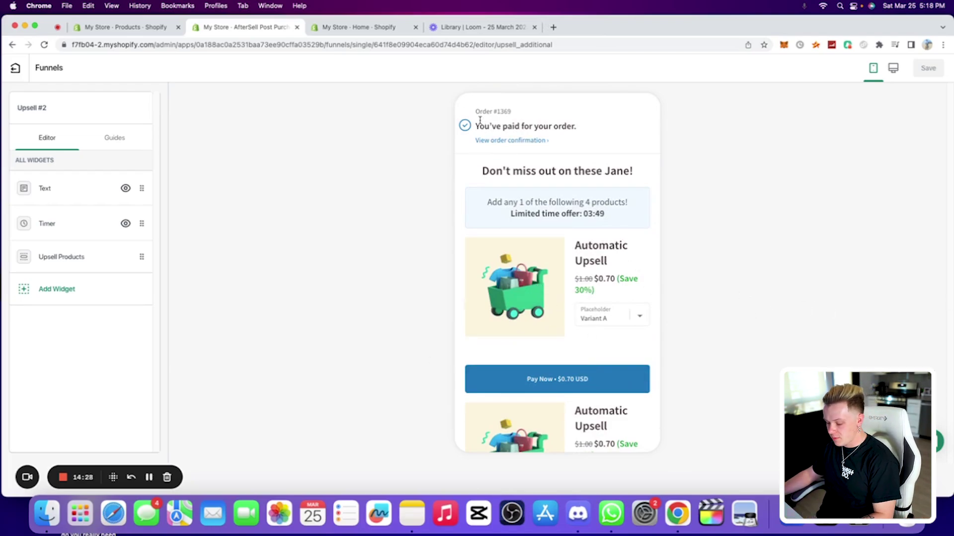
{"action": "key", "text": "super+shift+4"}
{"action": "left_click_drag", "start_coordinate": [454, 101], "coordinate": [660, 400]}
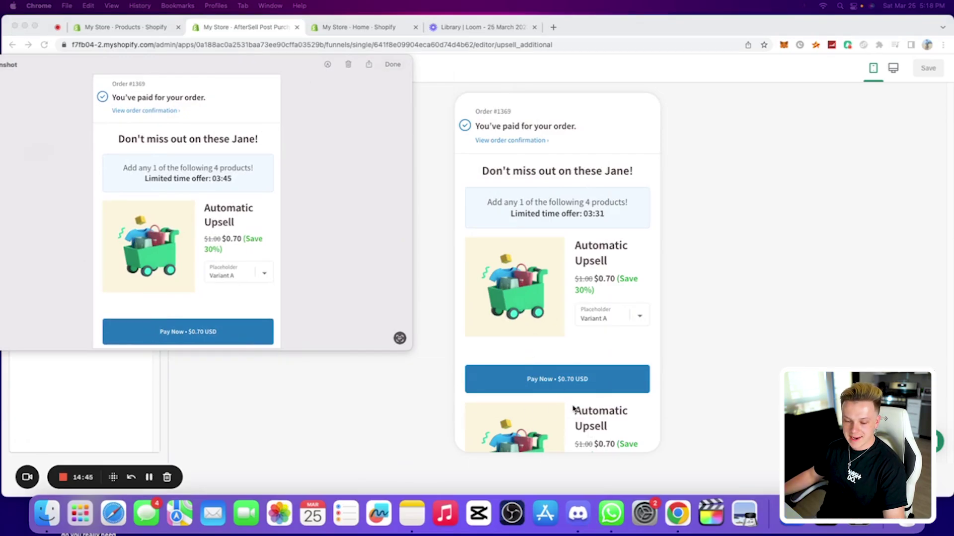
Refocus Chrome and dismiss the floating screenshot thumbnail, leaving the Downsell editor open.
{"action": "left_click", "coordinate": [765, 393]}
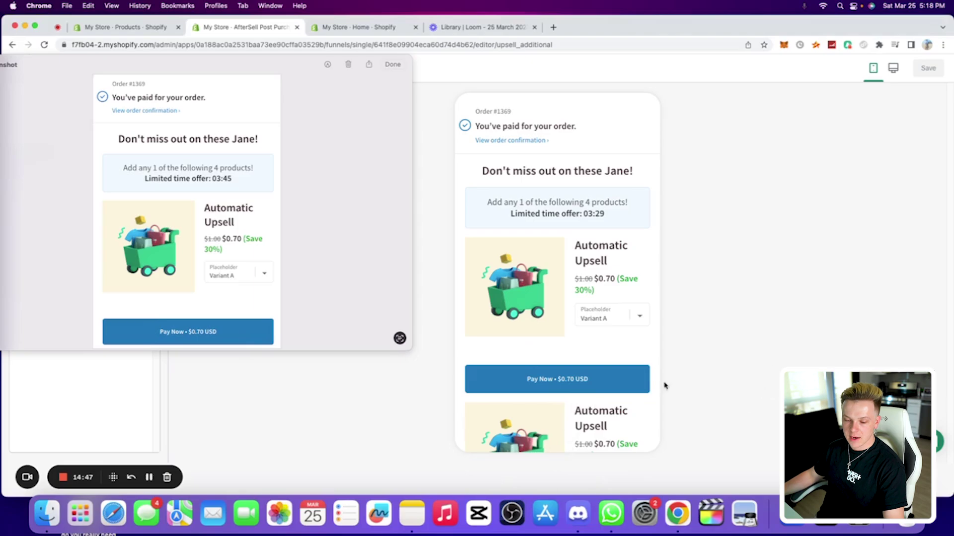
{"action": "left_click_drag", "start_coordinate": [96, 70], "coordinate": [174, 70]}
{"action": "left_click", "coordinate": [143, 72]}
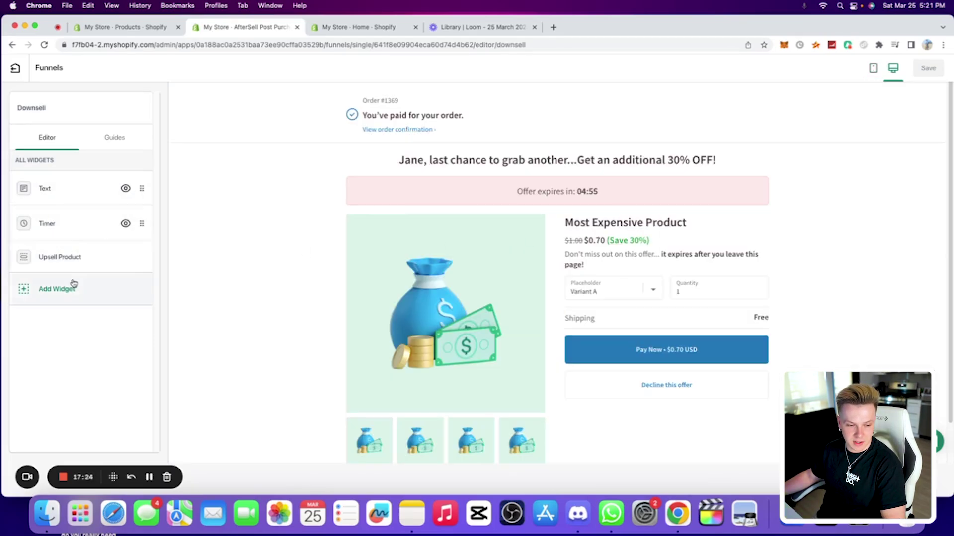
Exit the editor, save the upsell and downsell step, and open the Thank You page editor.
{"action": "left_click", "coordinate": [12, 69]}
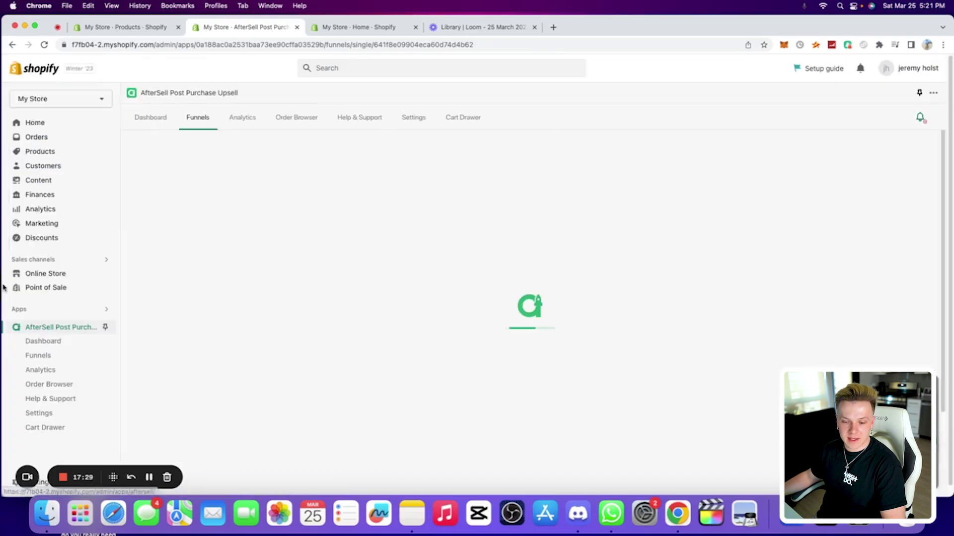
{"action": "scroll", "coordinate": [675, 258], "scroll_direction": "down", "scroll_amount": 3}
{"action": "scroll", "coordinate": [490, 224], "scroll_direction": "up", "scroll_amount": 3}
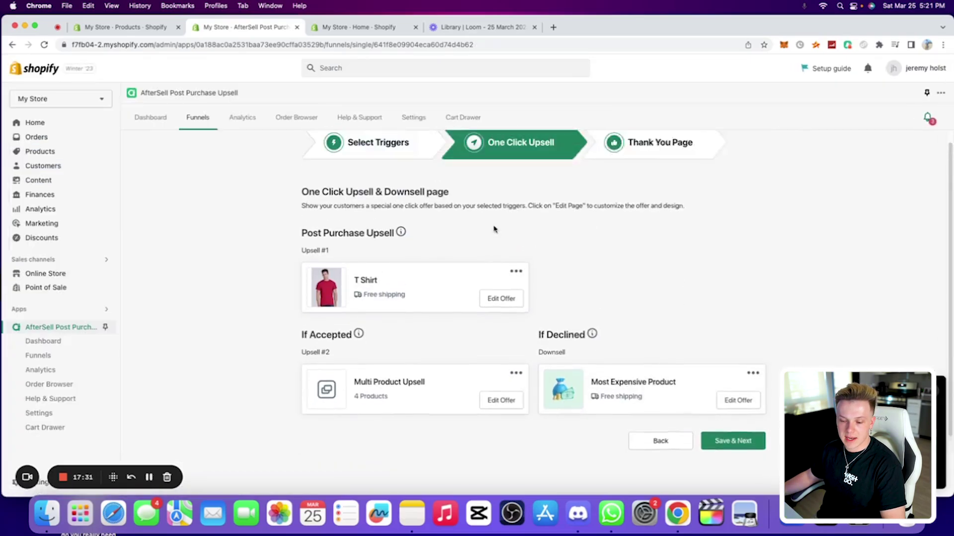
{"action": "scroll", "coordinate": [532, 182], "scroll_direction": "down", "scroll_amount": 5}
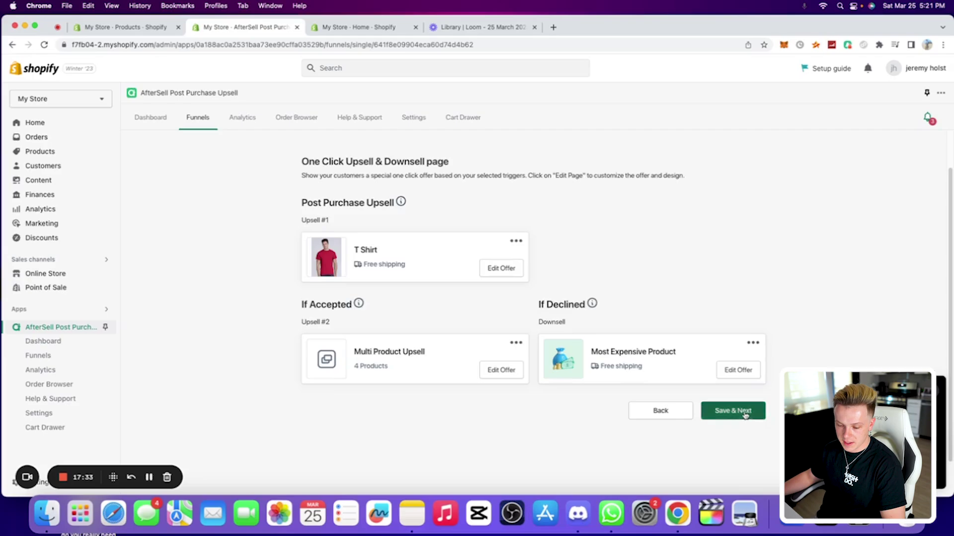
{"action": "left_click", "coordinate": [749, 422]}
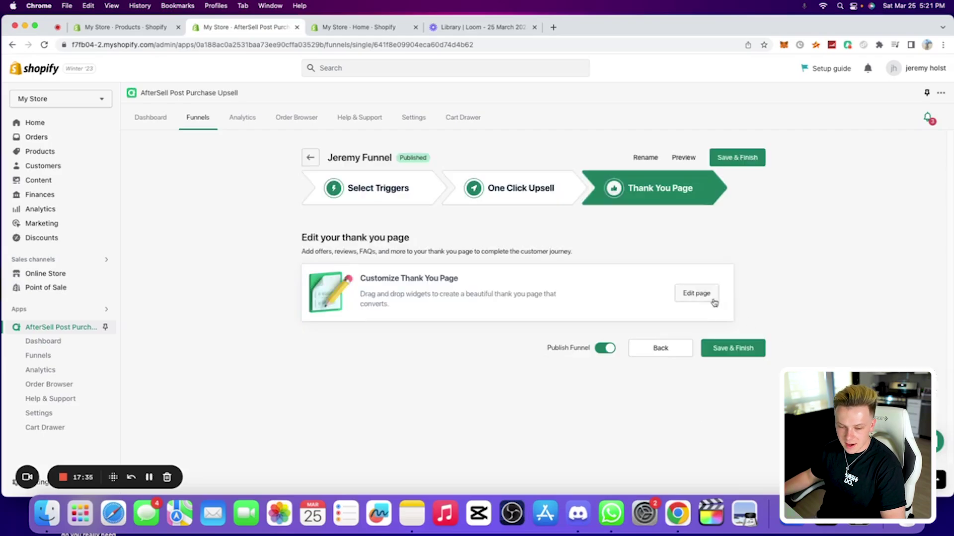
{"action": "left_click", "coordinate": [698, 295]}
{"action": "scroll", "coordinate": [475, 341], "scroll_direction": "down", "scroll_amount": 2}
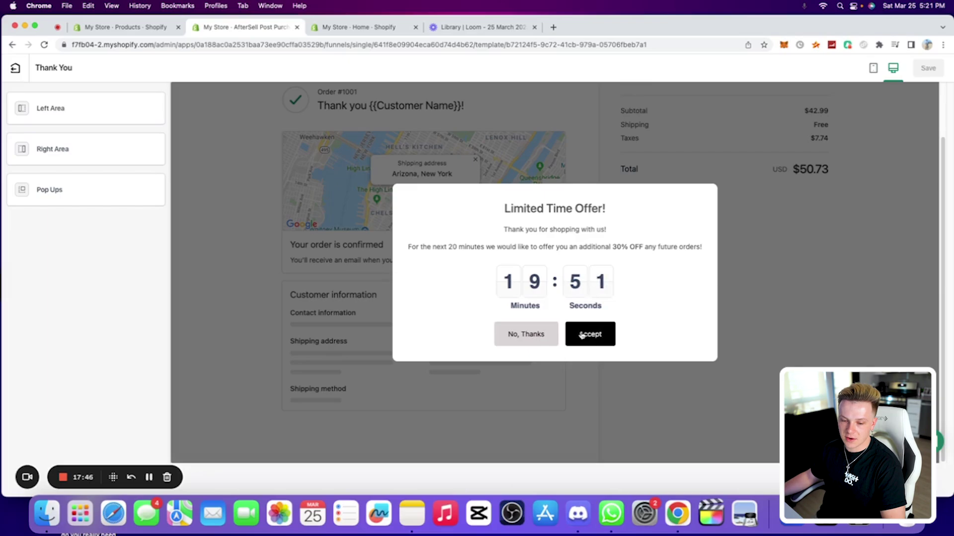
Select the Storewide Popup Discount offer sentence on the Thank You page's bottom bar.
{"action": "triple_click", "coordinate": [552, 254]}
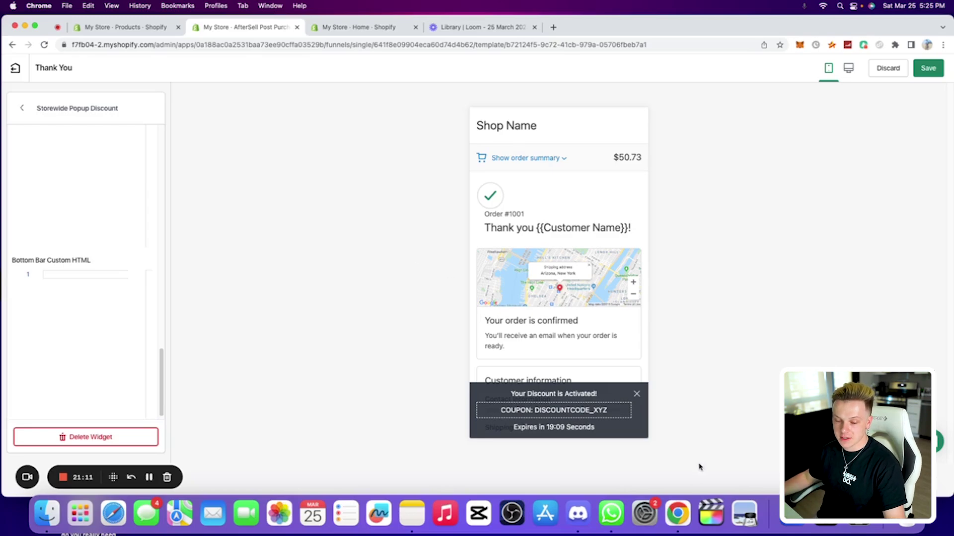
{"action": "double_click", "coordinate": [580, 410]}
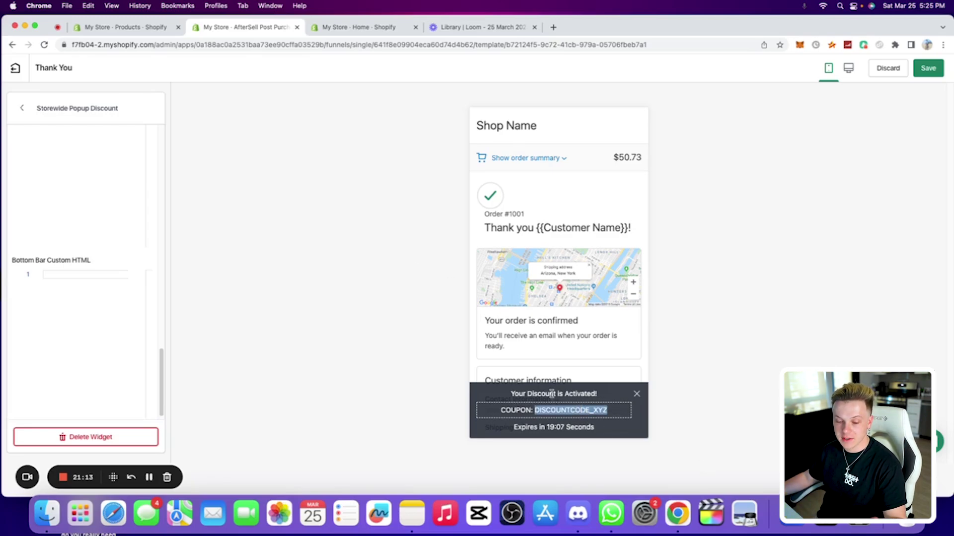
{"action": "left_click", "coordinate": [555, 430]}
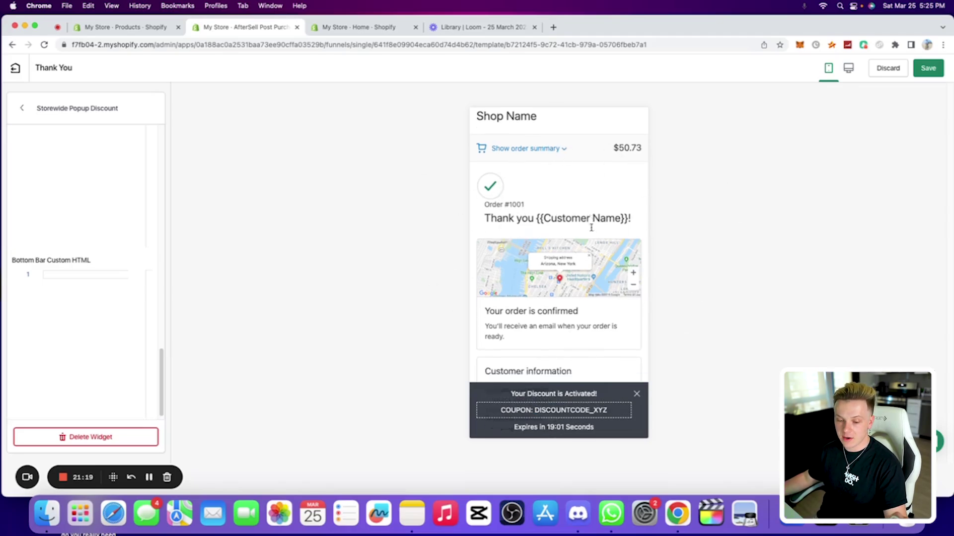
{"action": "scroll", "coordinate": [594, 228], "scroll_direction": "down", "scroll_amount": 3}
{"action": "scroll", "coordinate": [609, 239], "scroll_direction": "up", "scroll_amount": 3}
{"action": "scroll", "coordinate": [612, 263], "scroll_direction": "up", "scroll_amount": 2}
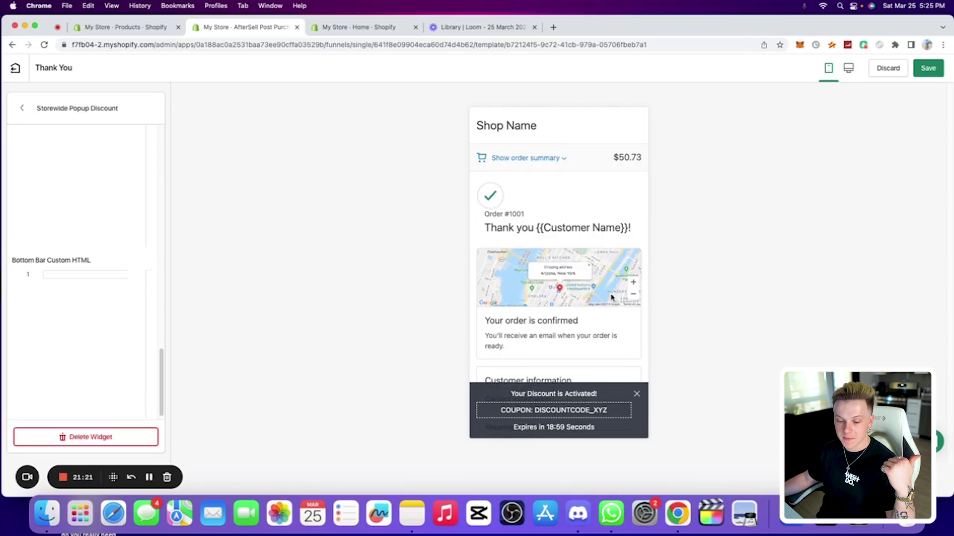
{"action": "triple_click", "coordinate": [566, 409]}
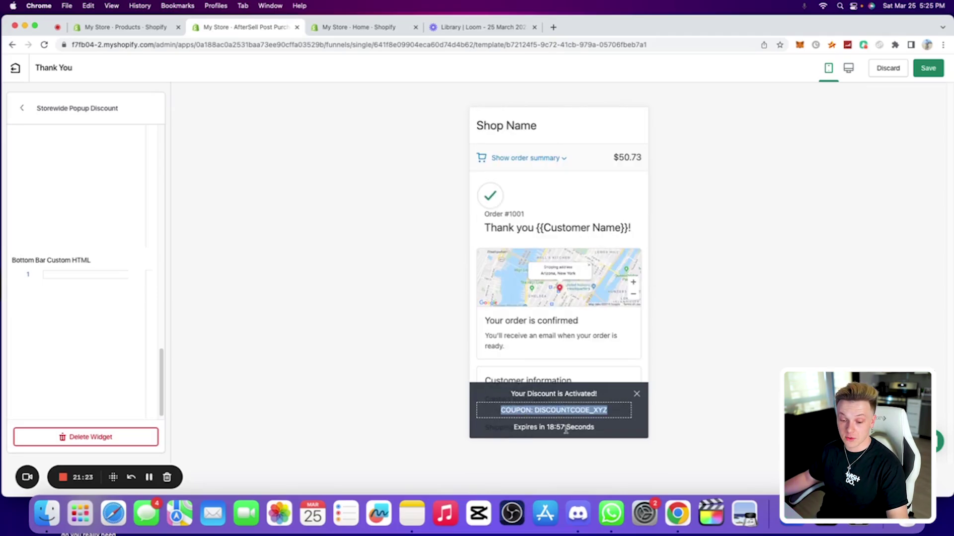
{"action": "triple_click", "coordinate": [559, 428]}
{"action": "left_click", "coordinate": [553, 409]}
{"action": "triple_click", "coordinate": [540, 410]}
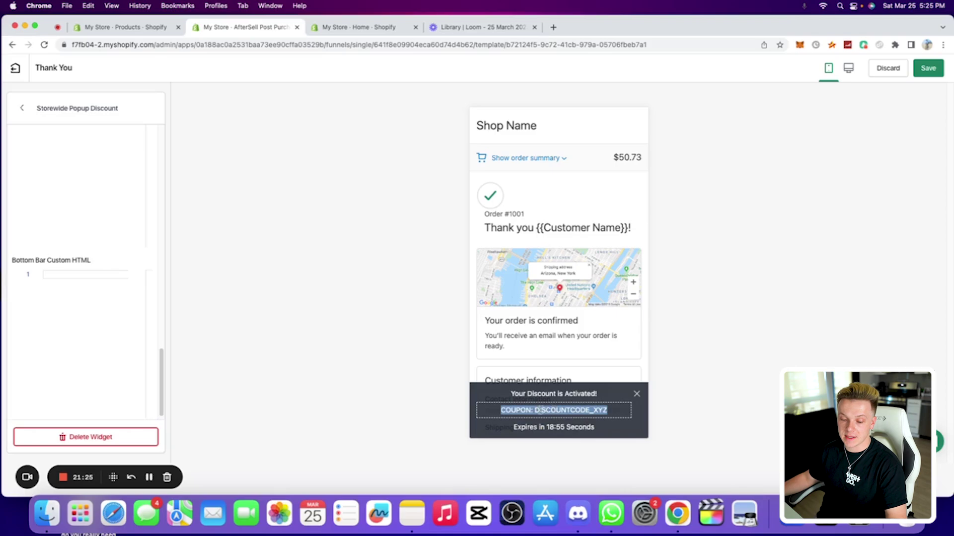
{"action": "left_click_drag", "start_coordinate": [473, 403], "coordinate": [600, 432]}
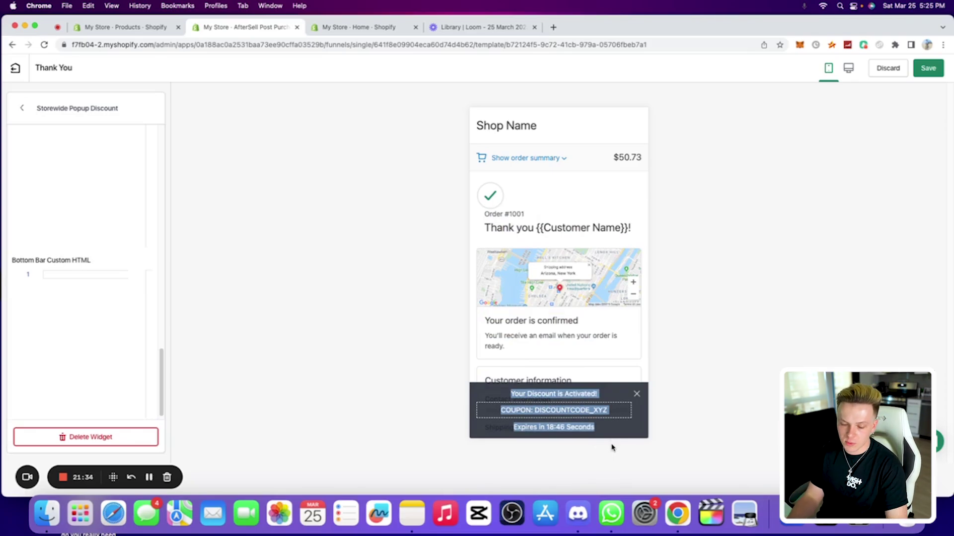
{"action": "left_click", "coordinate": [560, 416]}
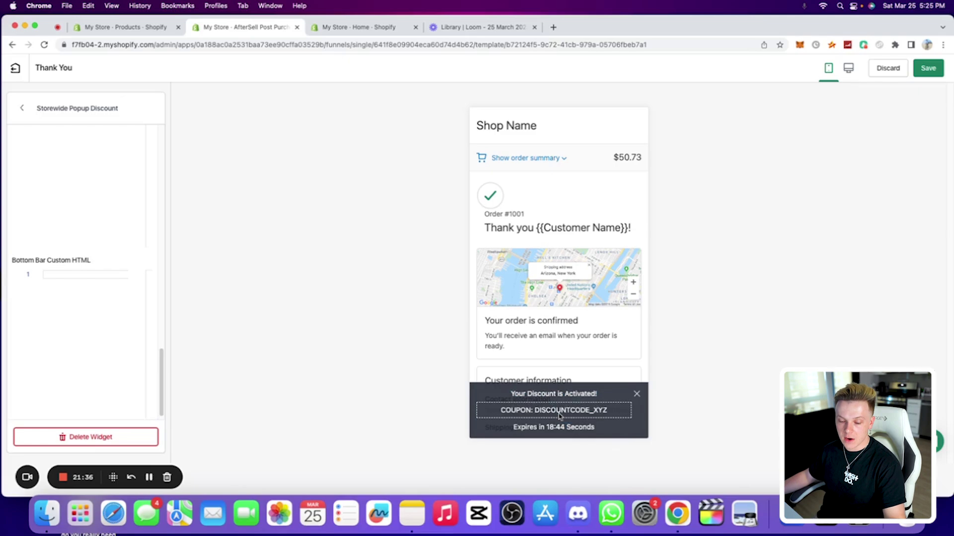
{"action": "left_click_drag", "start_coordinate": [534, 411], "coordinate": [589, 416]}
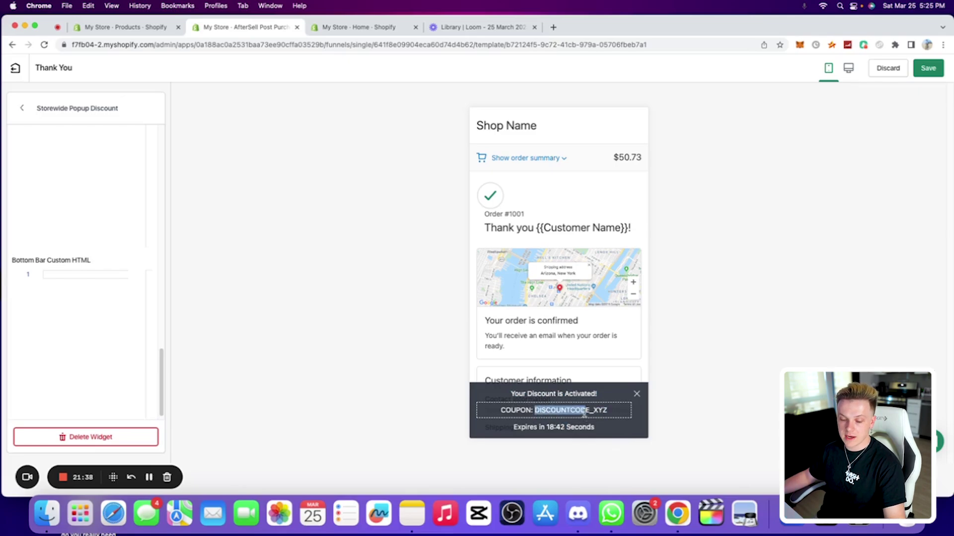
{"action": "triple_click", "coordinate": [561, 428]}
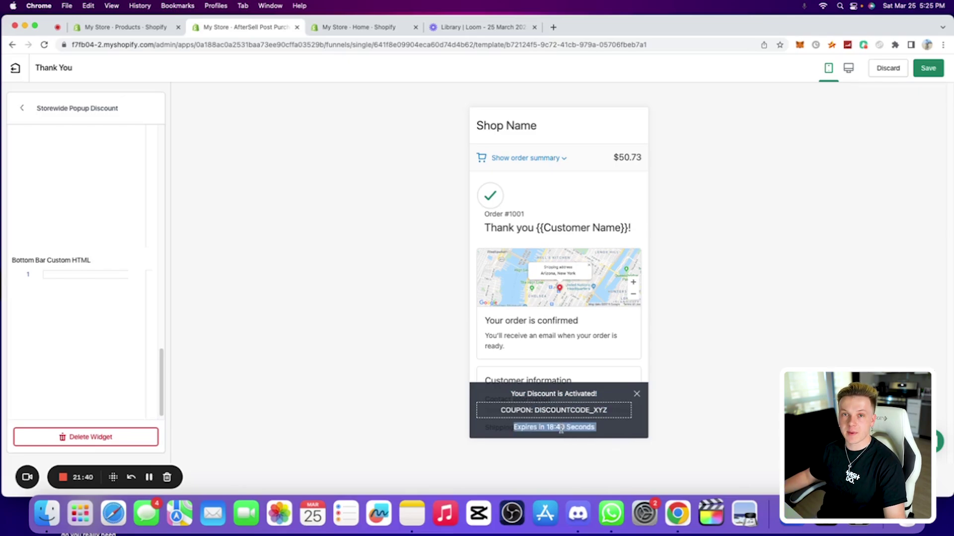
{"action": "left_click", "coordinate": [518, 129]}
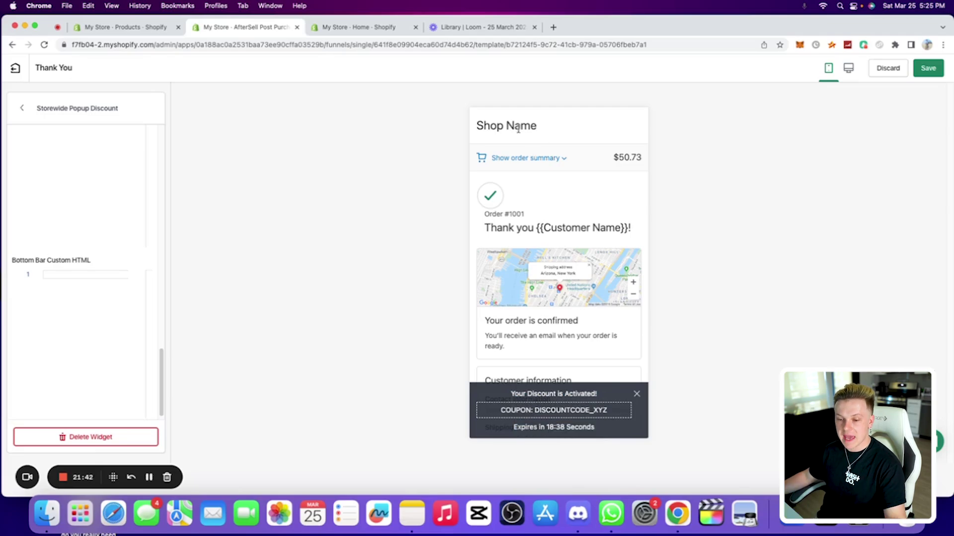